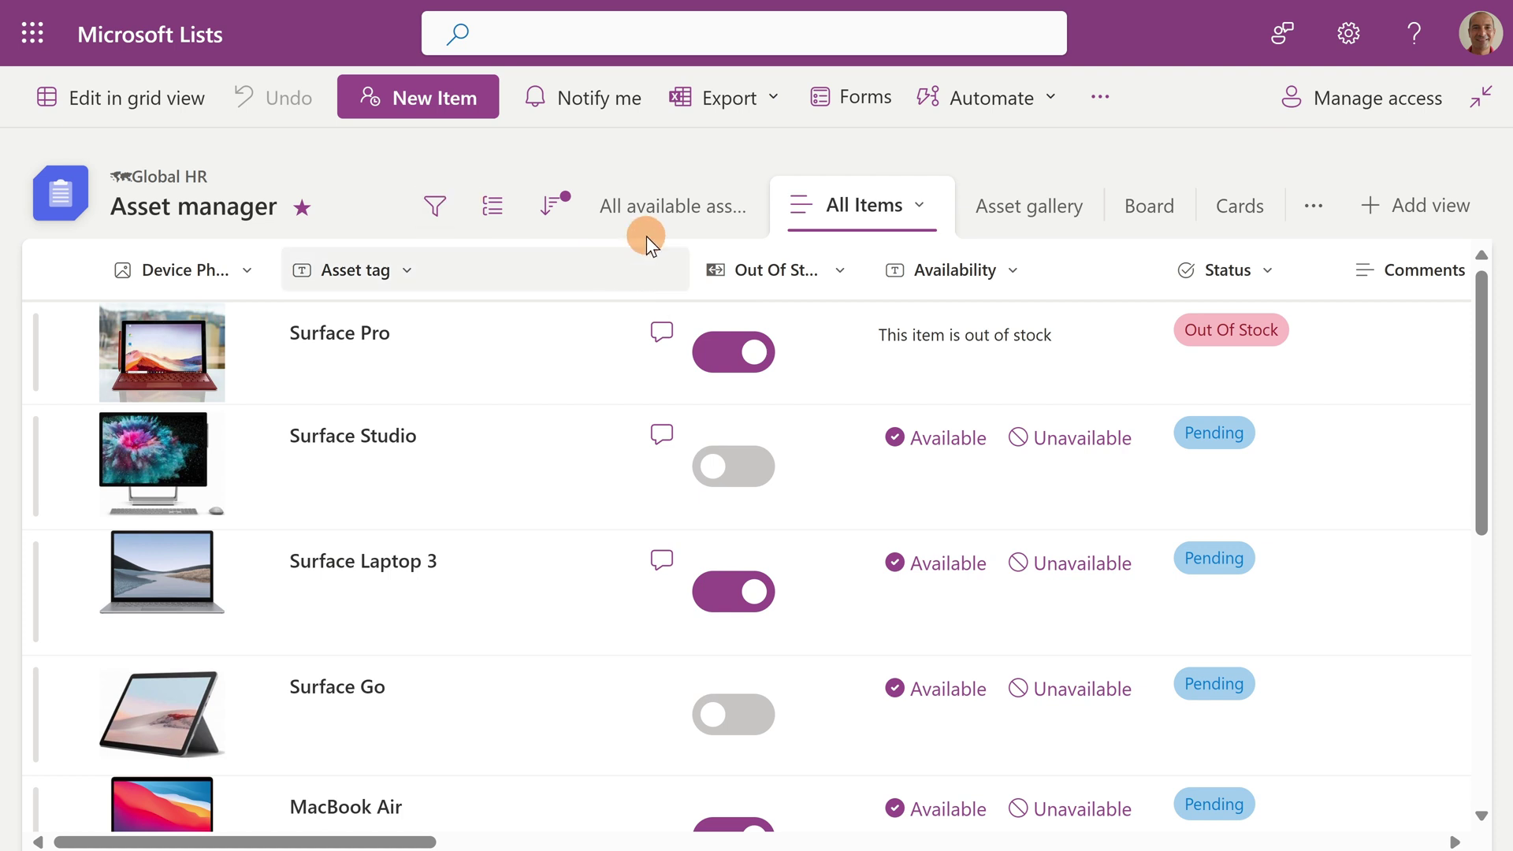
Open the Asset Manager form in the editor and scroll down to its Comments field
left_click(856, 118)
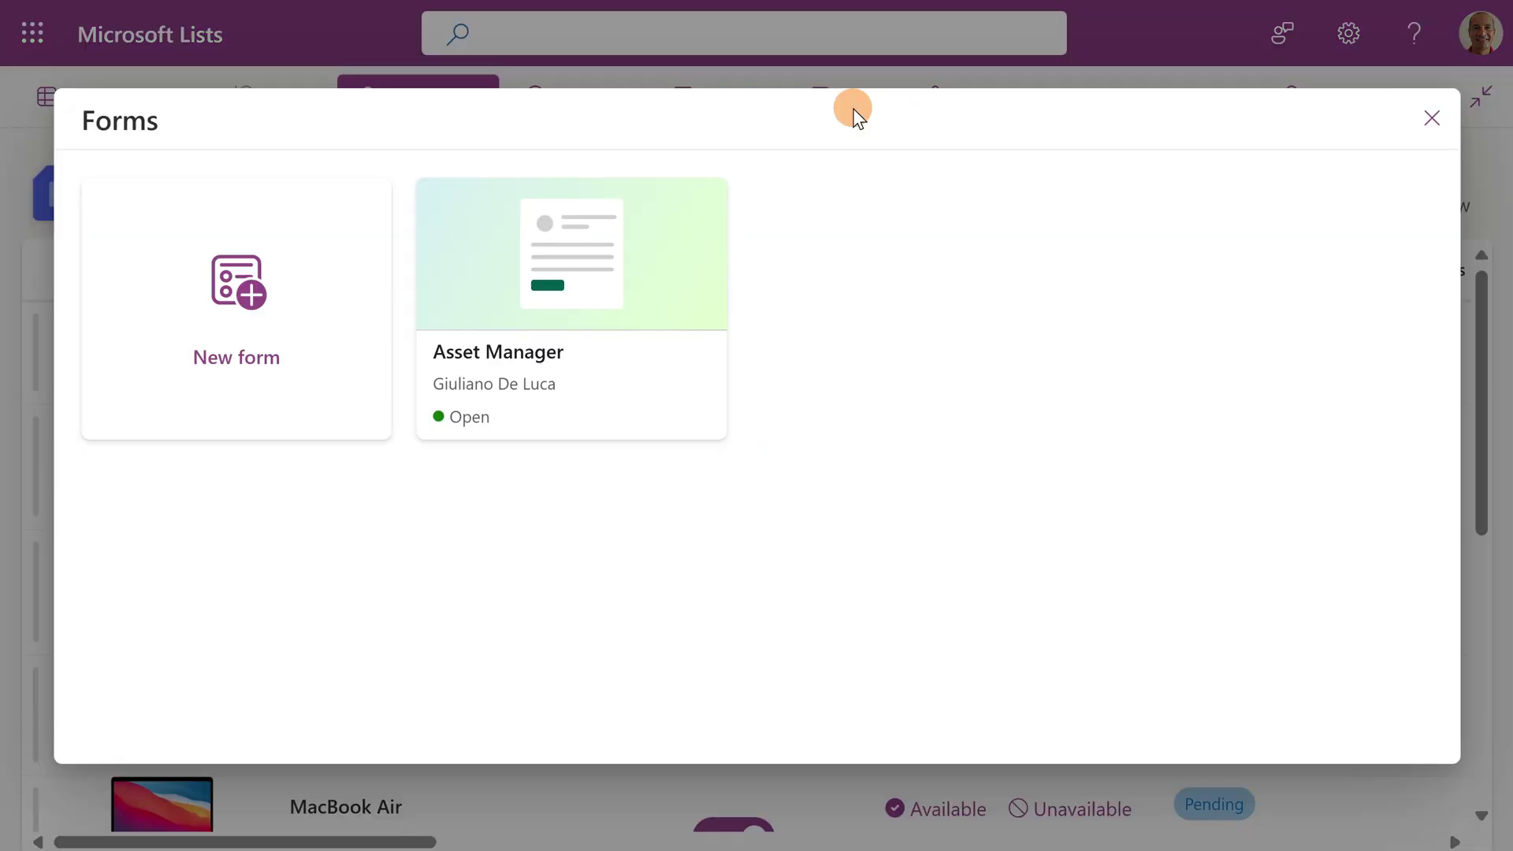
mouse_move(571, 307)
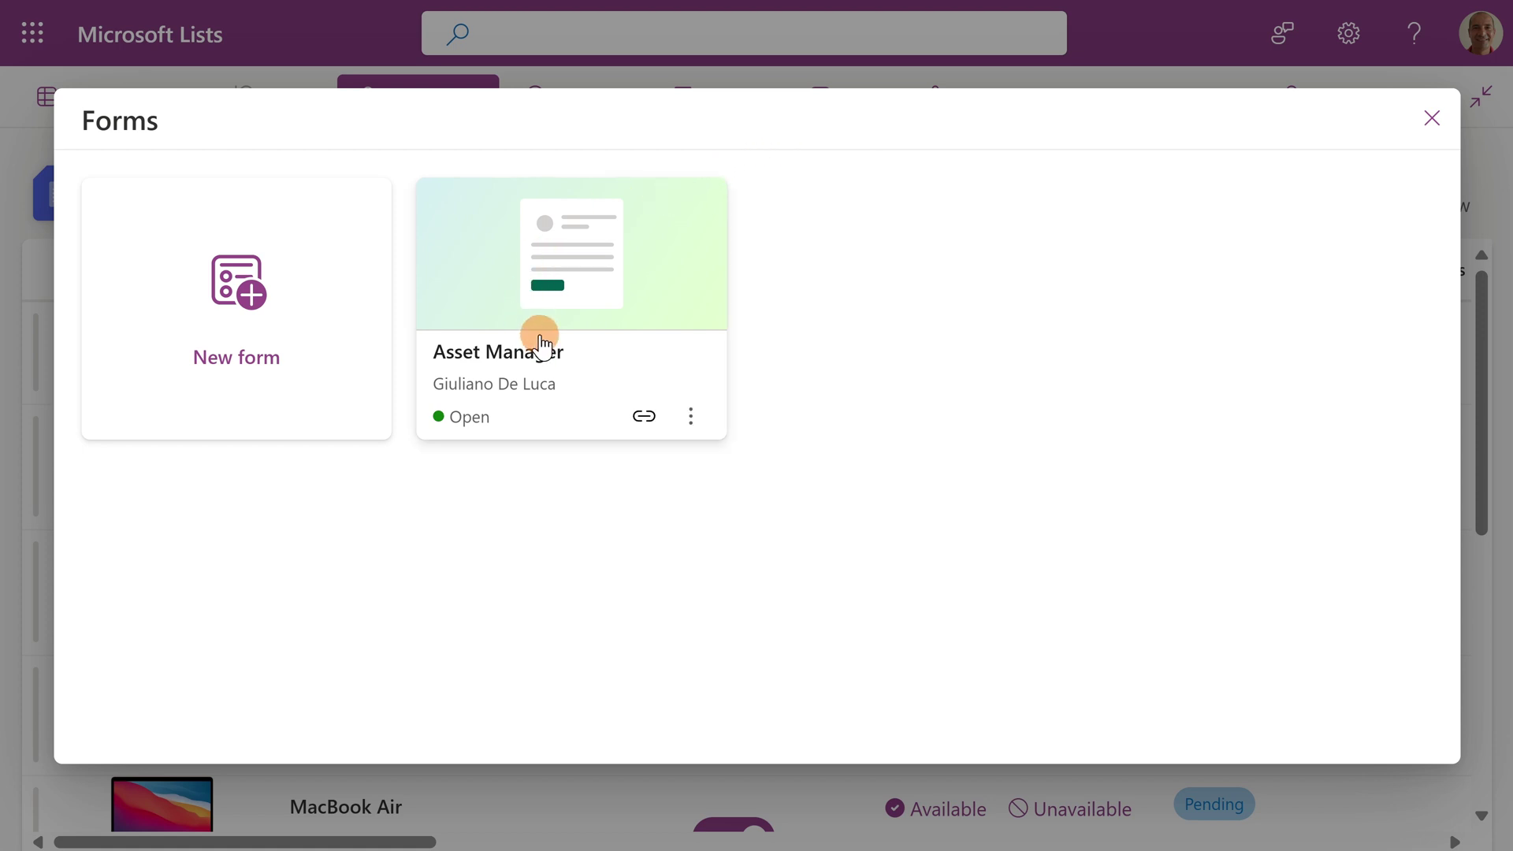
left_click(575, 325)
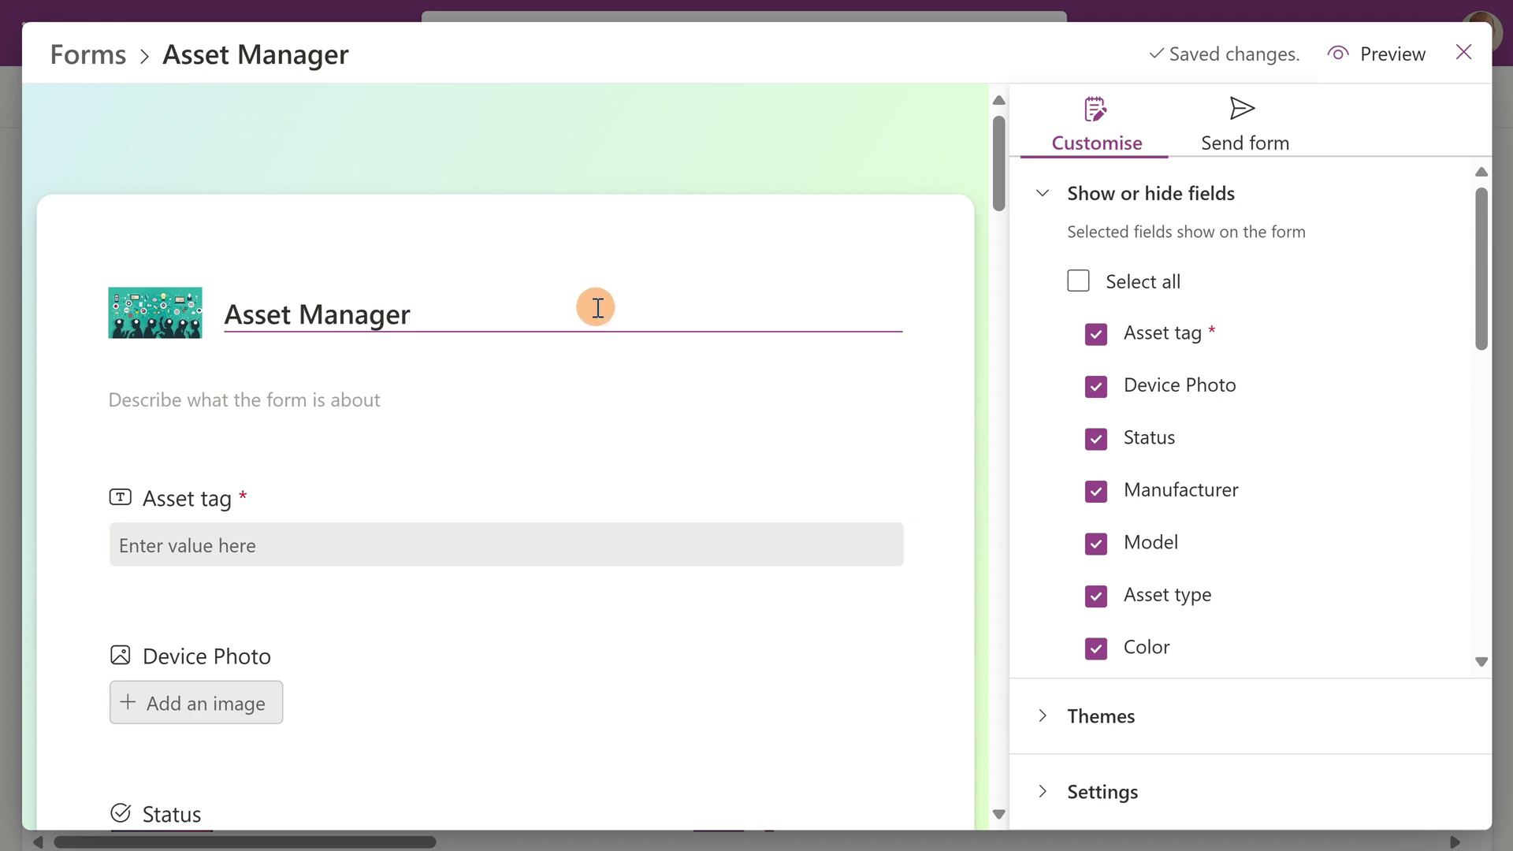
scroll(319, 560, "down", 2)
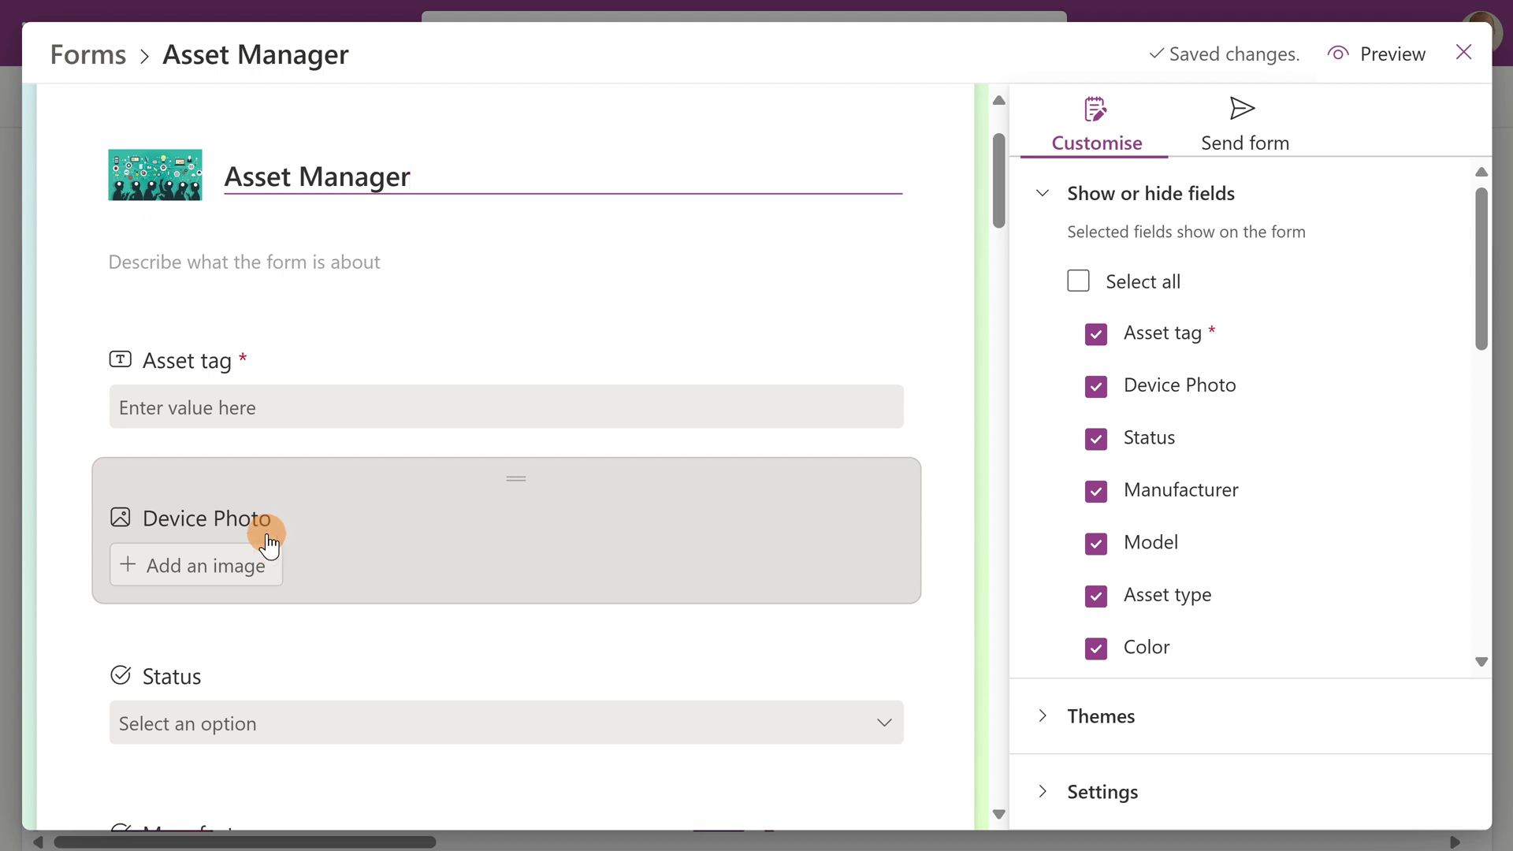
scroll(453, 436, "down", 2)
scroll(453, 436, "down", 5)
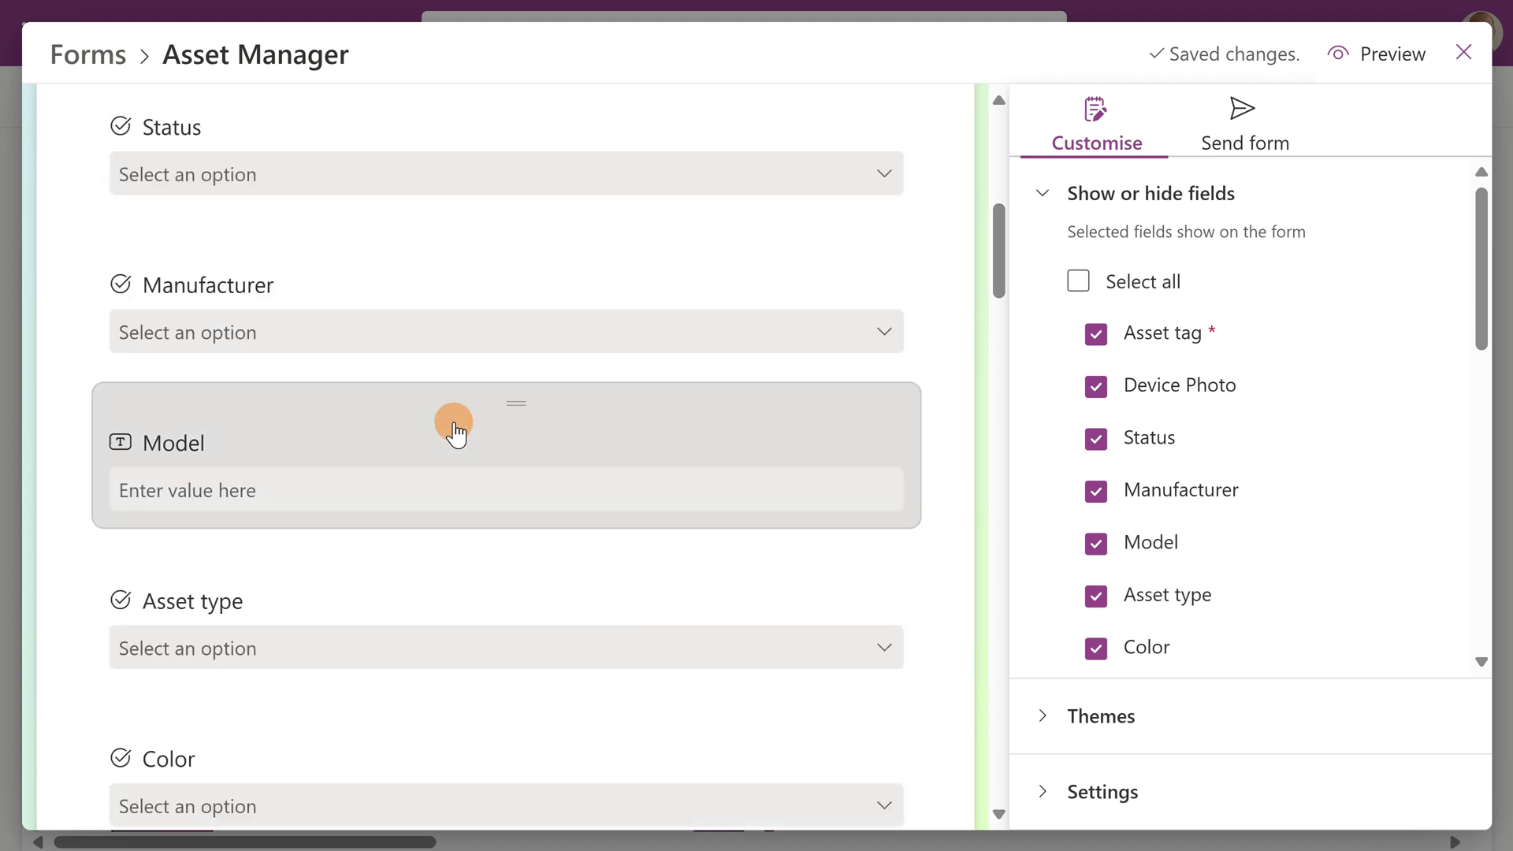
scroll(457, 430, "down", 5)
scroll(469, 417, "down", 5)
scroll(472, 425, "down", 5)
scroll(472, 429, "down", 2)
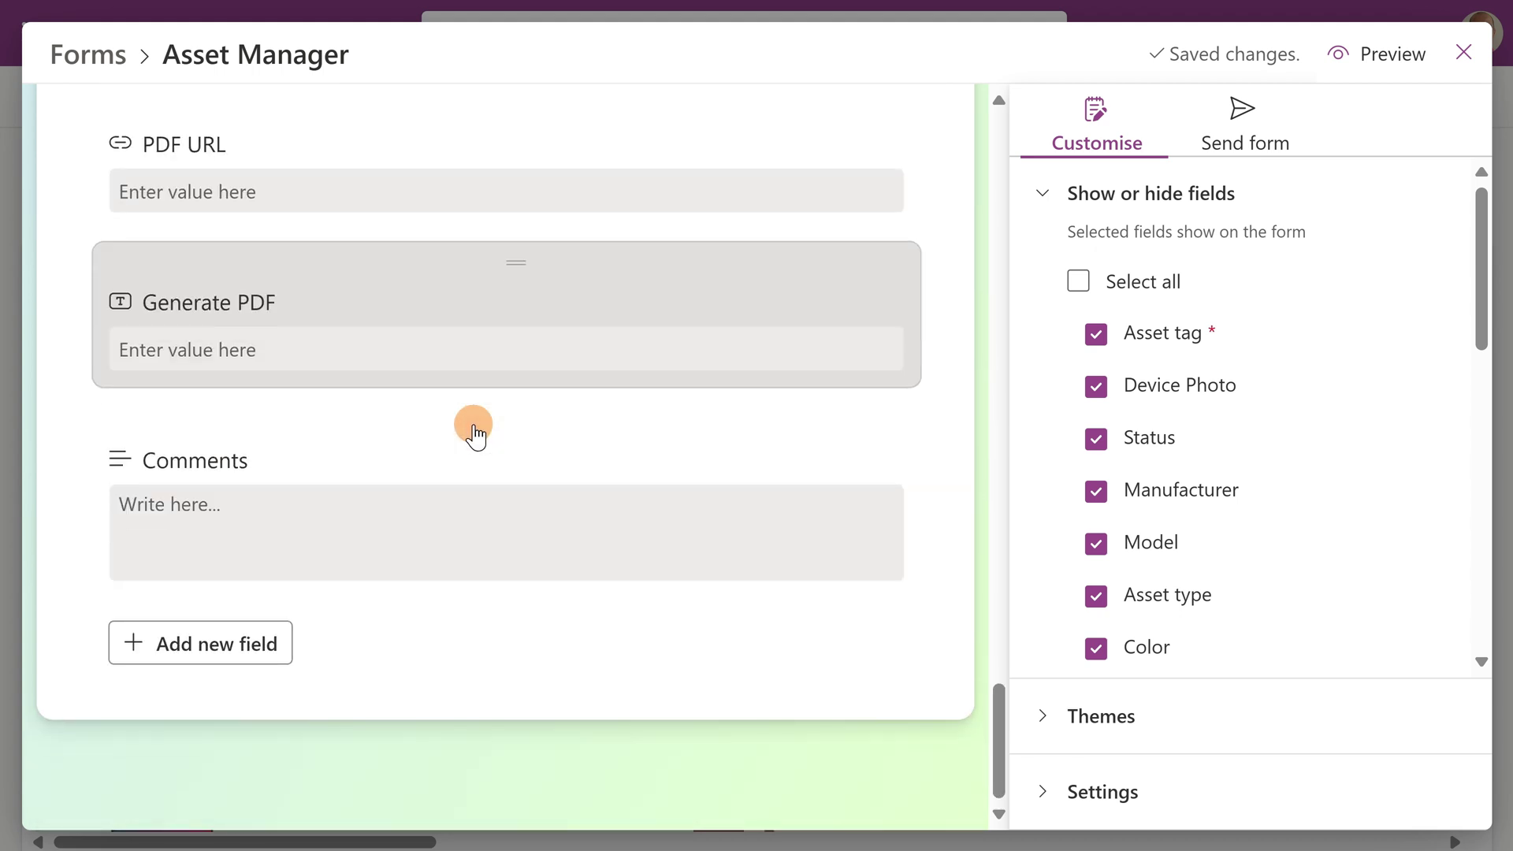
Add an Attachments field below Comments on the Asset Manager form
left_click(230, 661)
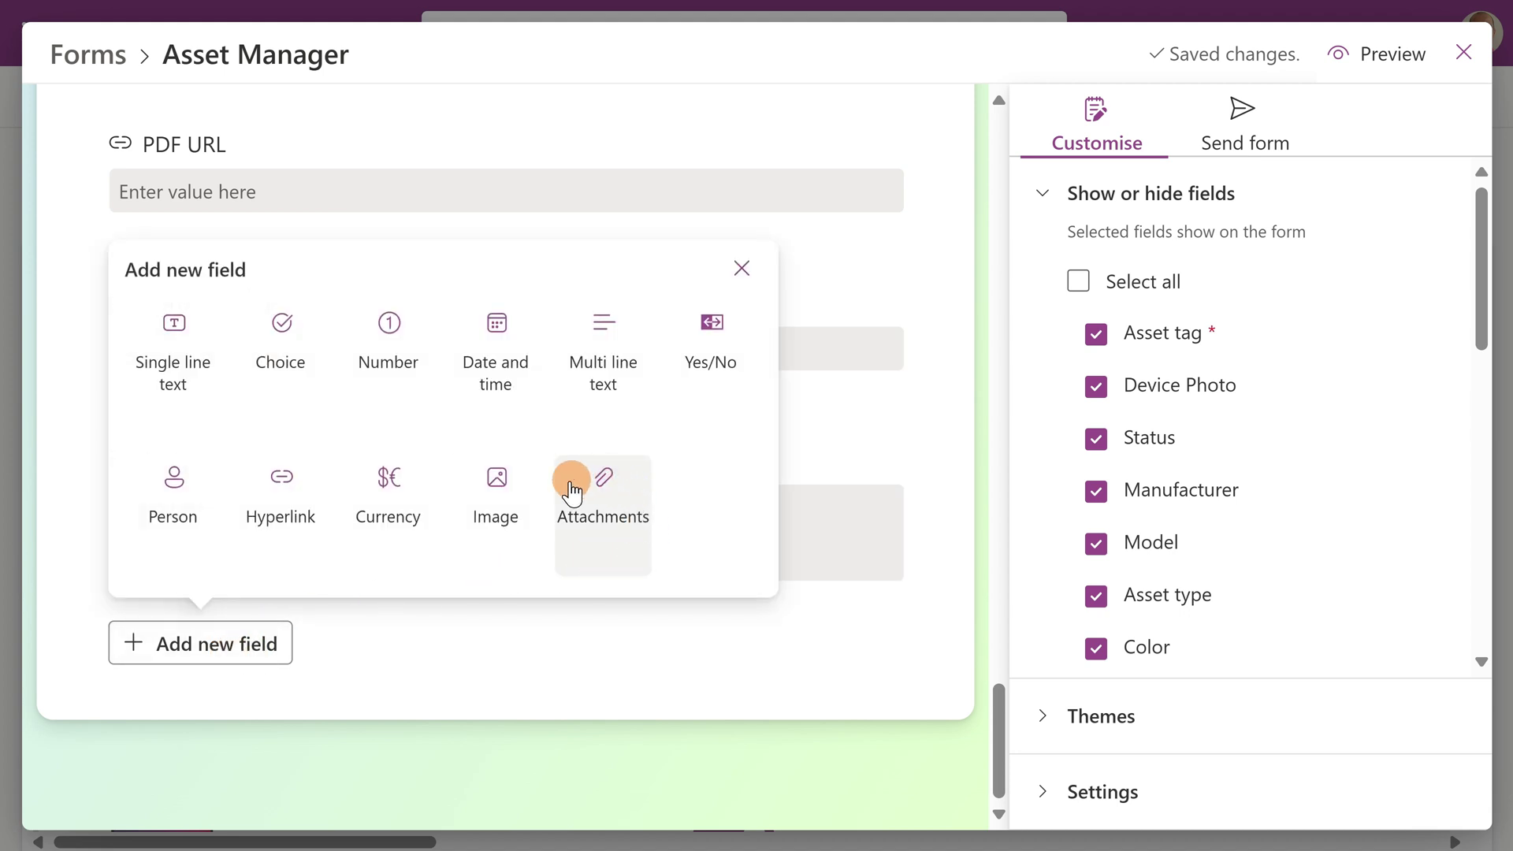
left_click(597, 495)
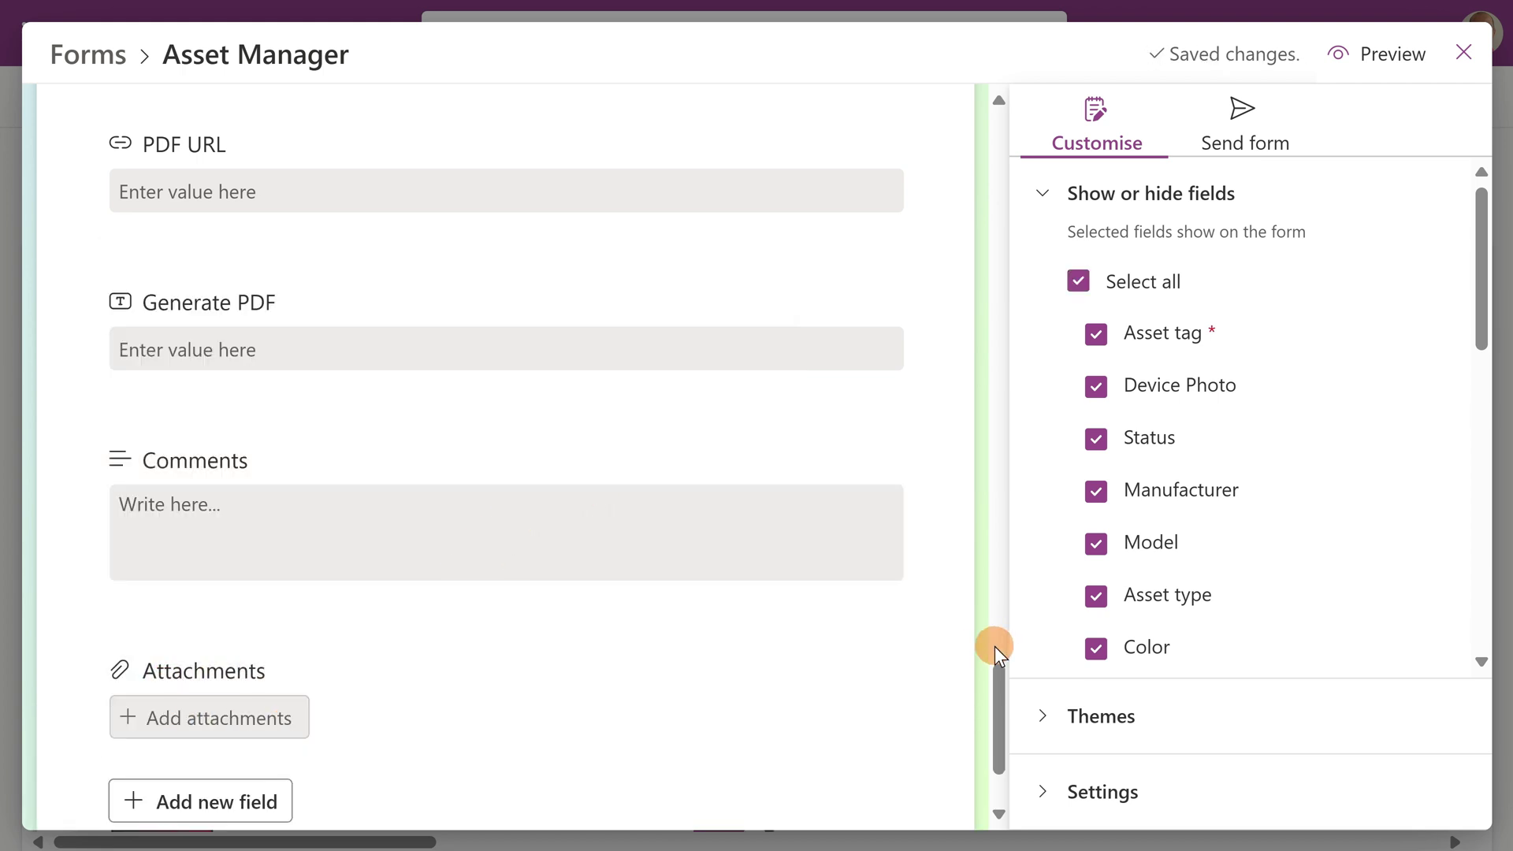
Enable start and end dates, setting start to November 14 and end to November 15, 2024
left_click(1053, 804)
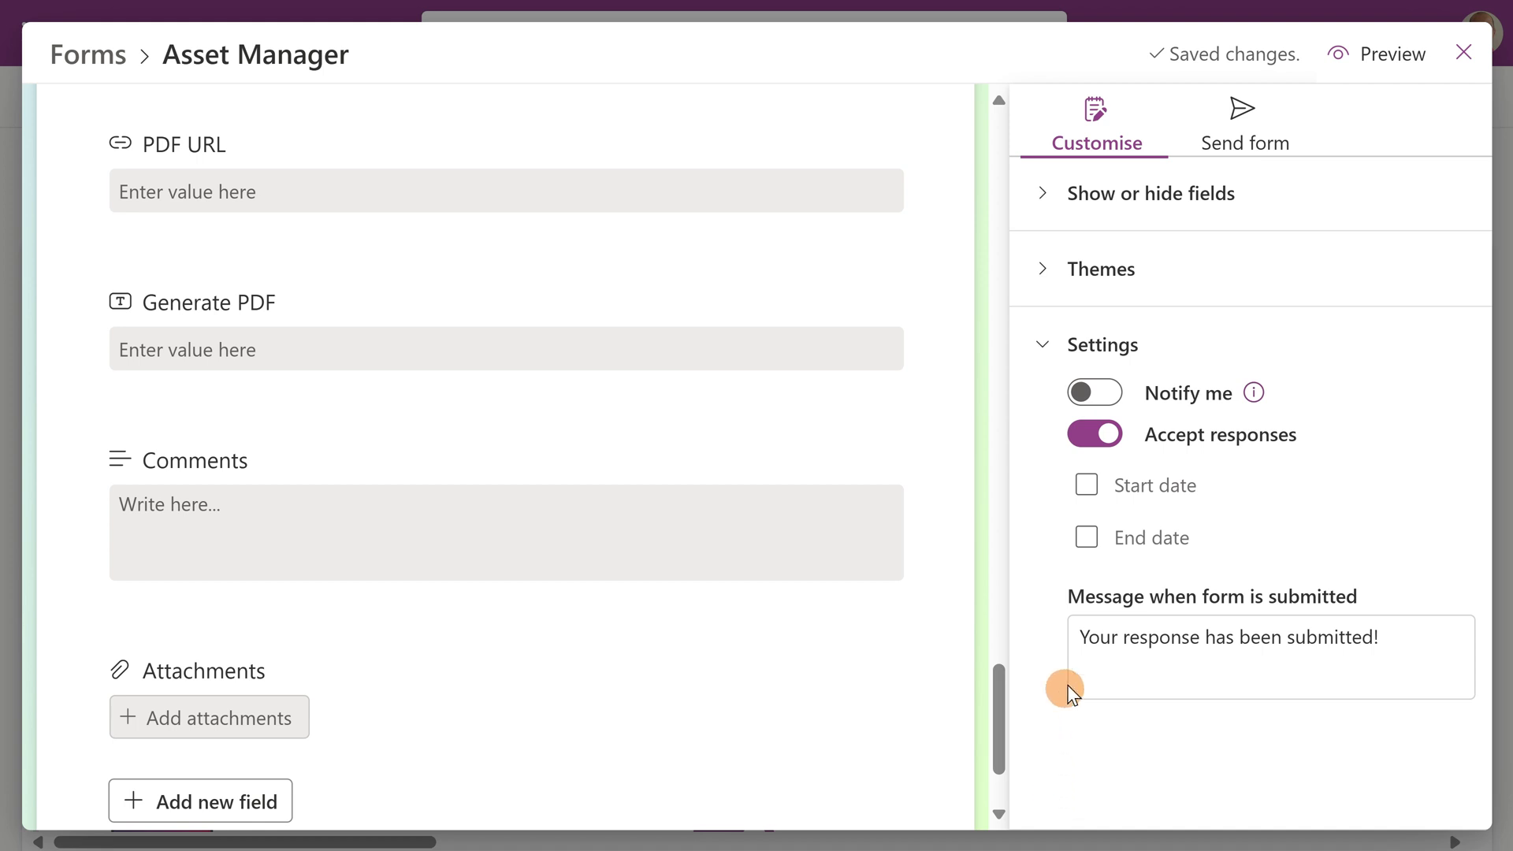
left_click(1135, 500)
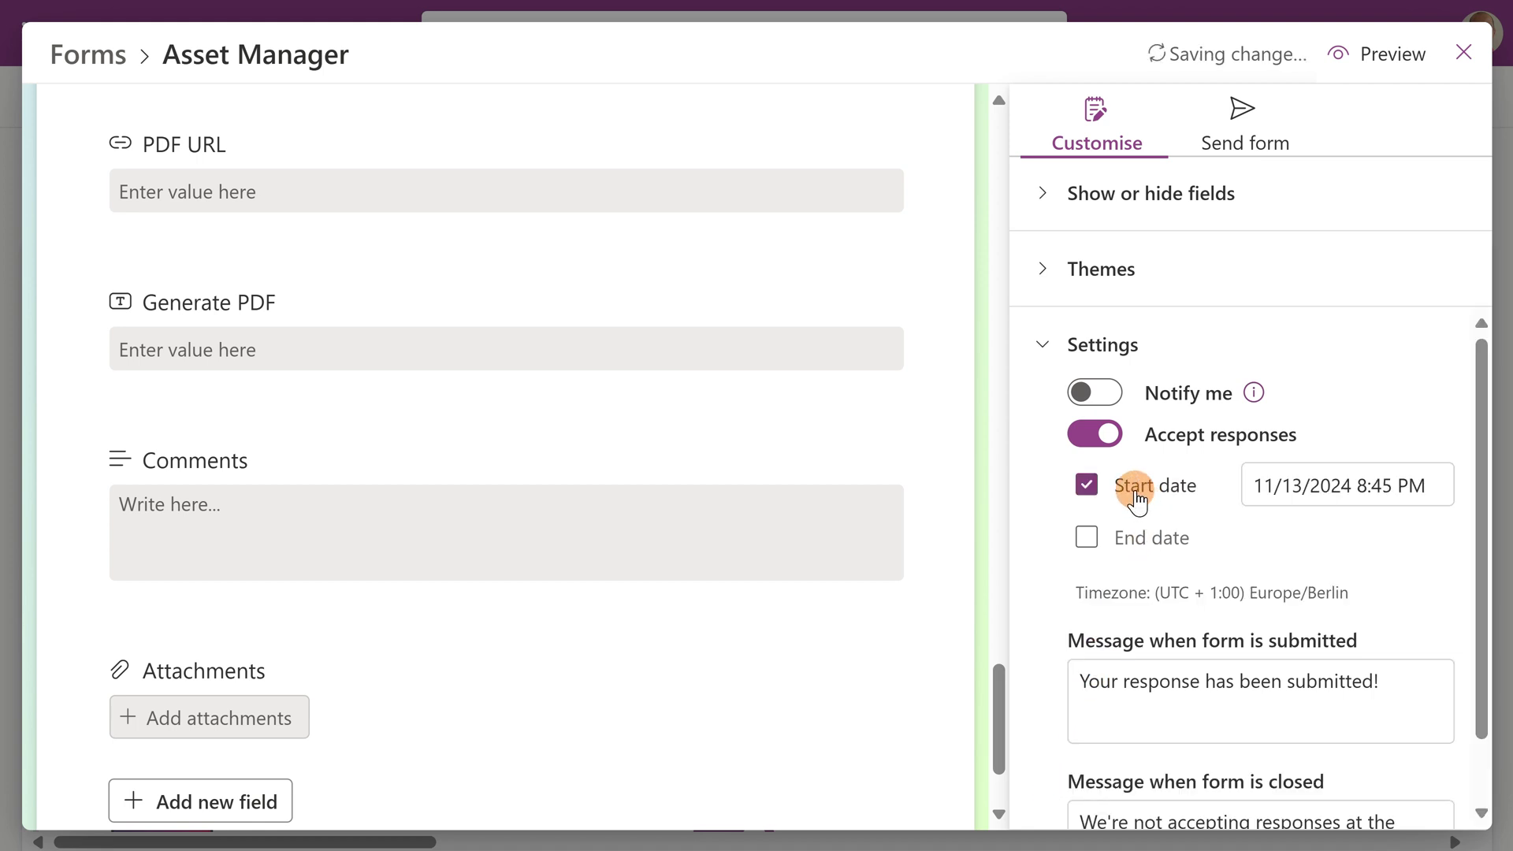
left_click(1138, 540)
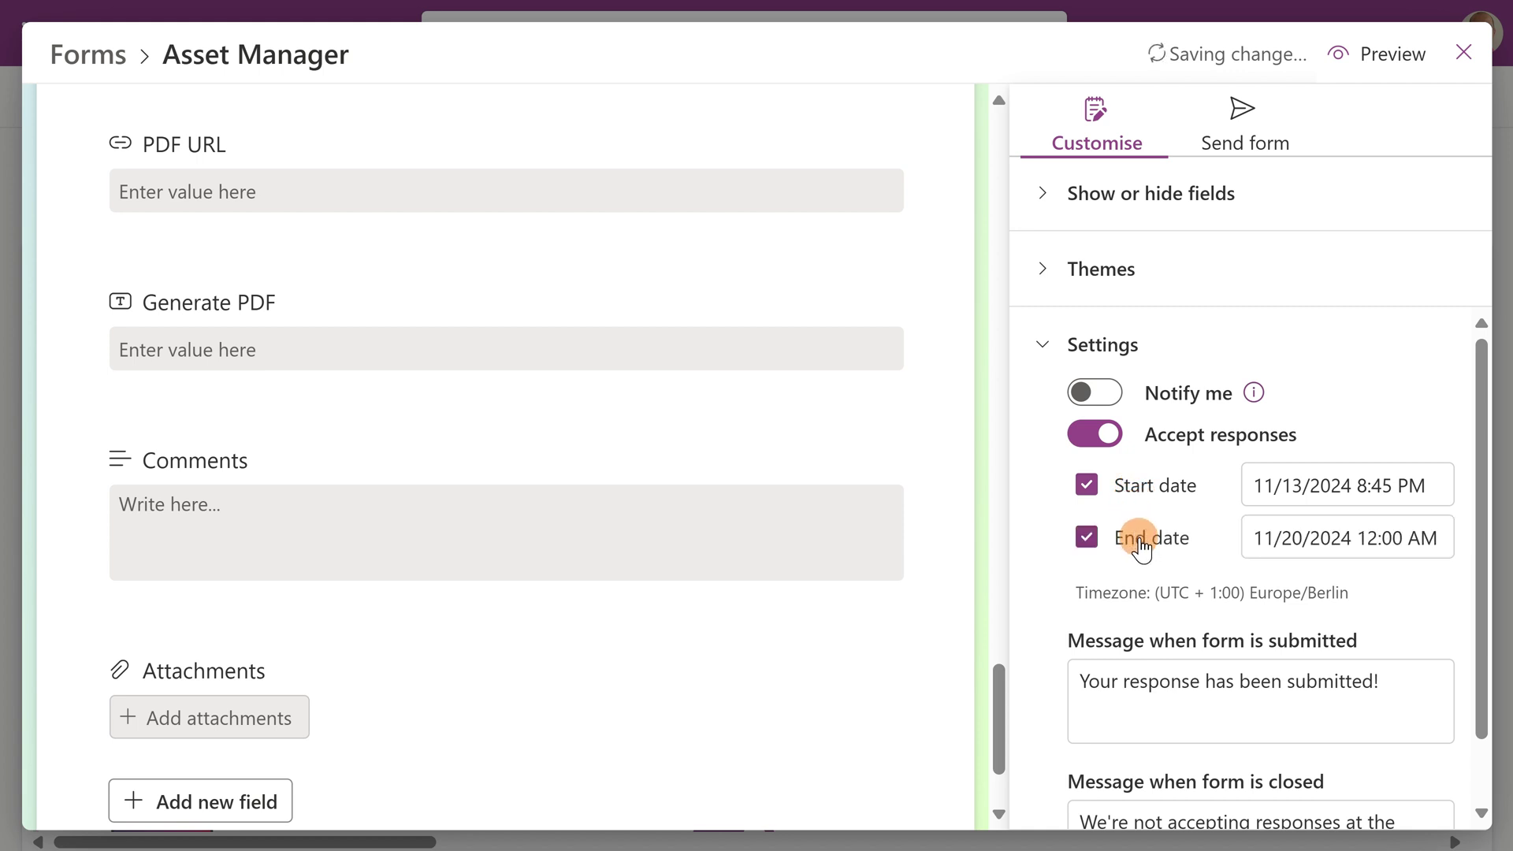
left_click(1313, 494)
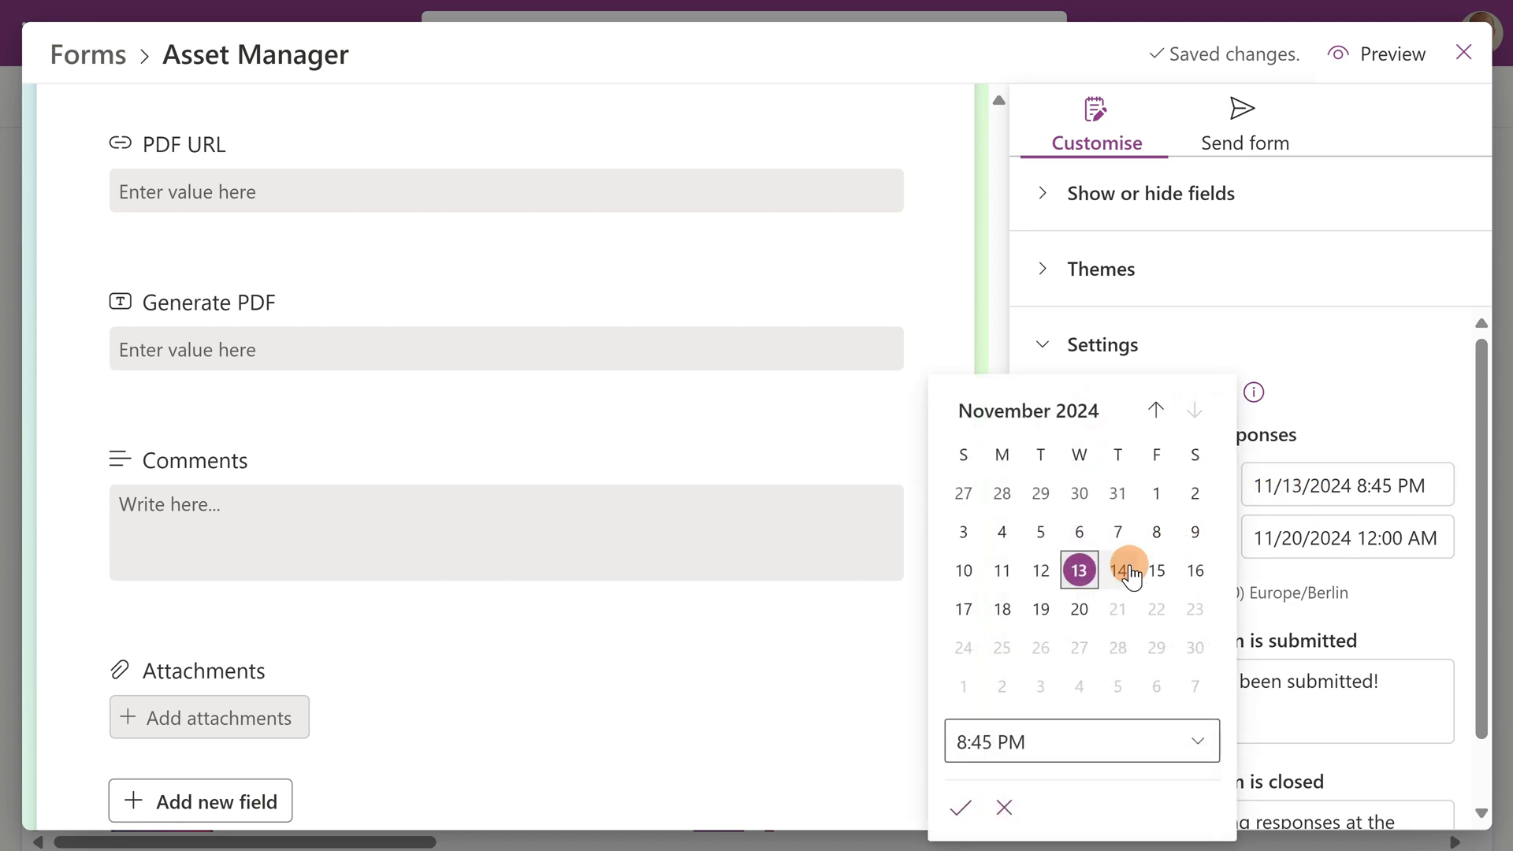
left_click(1127, 572)
left_click(1324, 536)
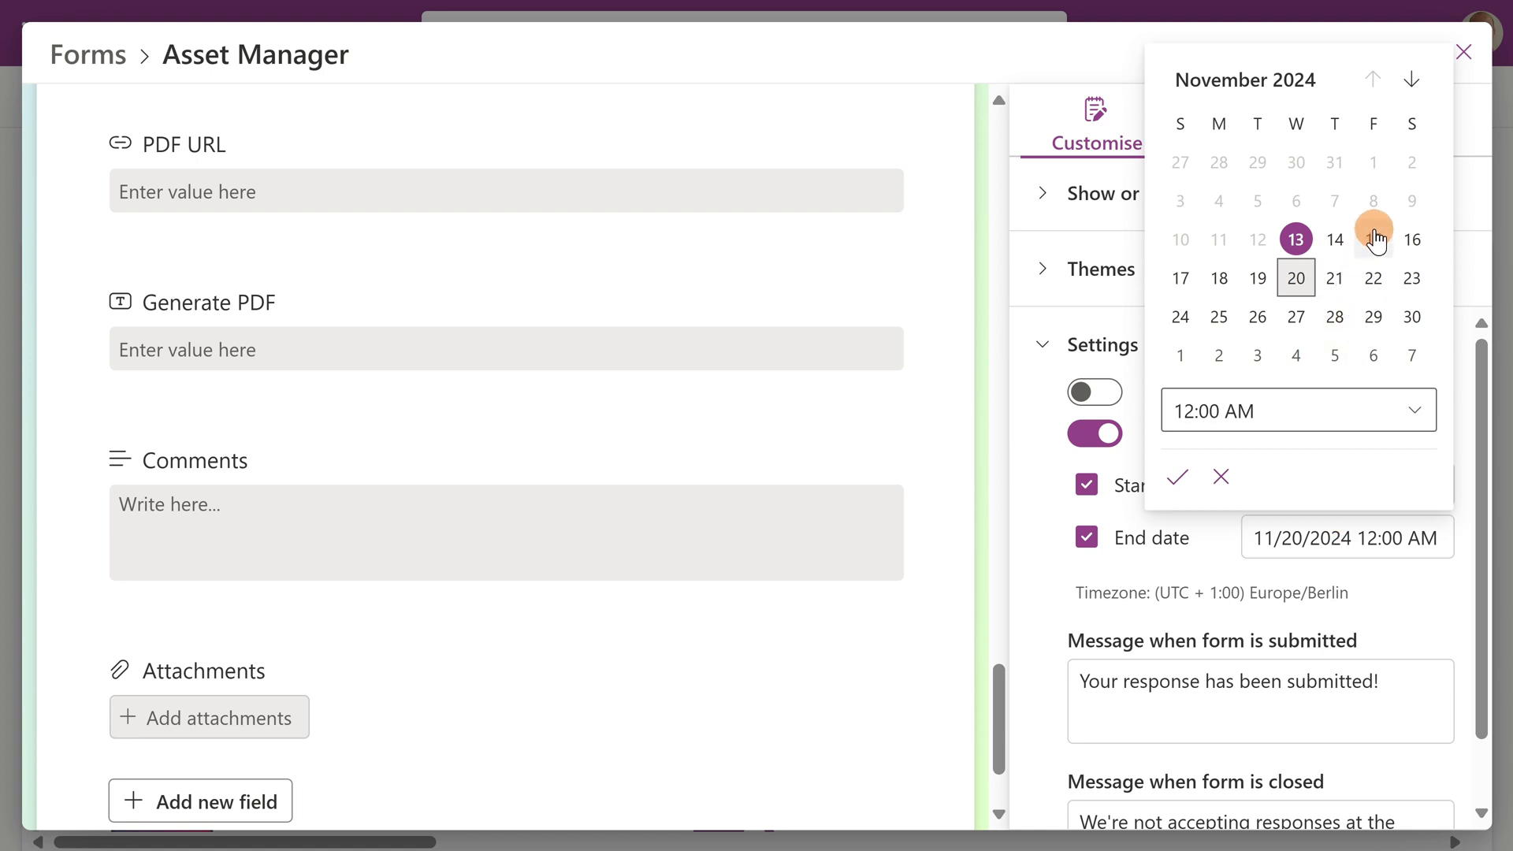
left_click(1372, 238)
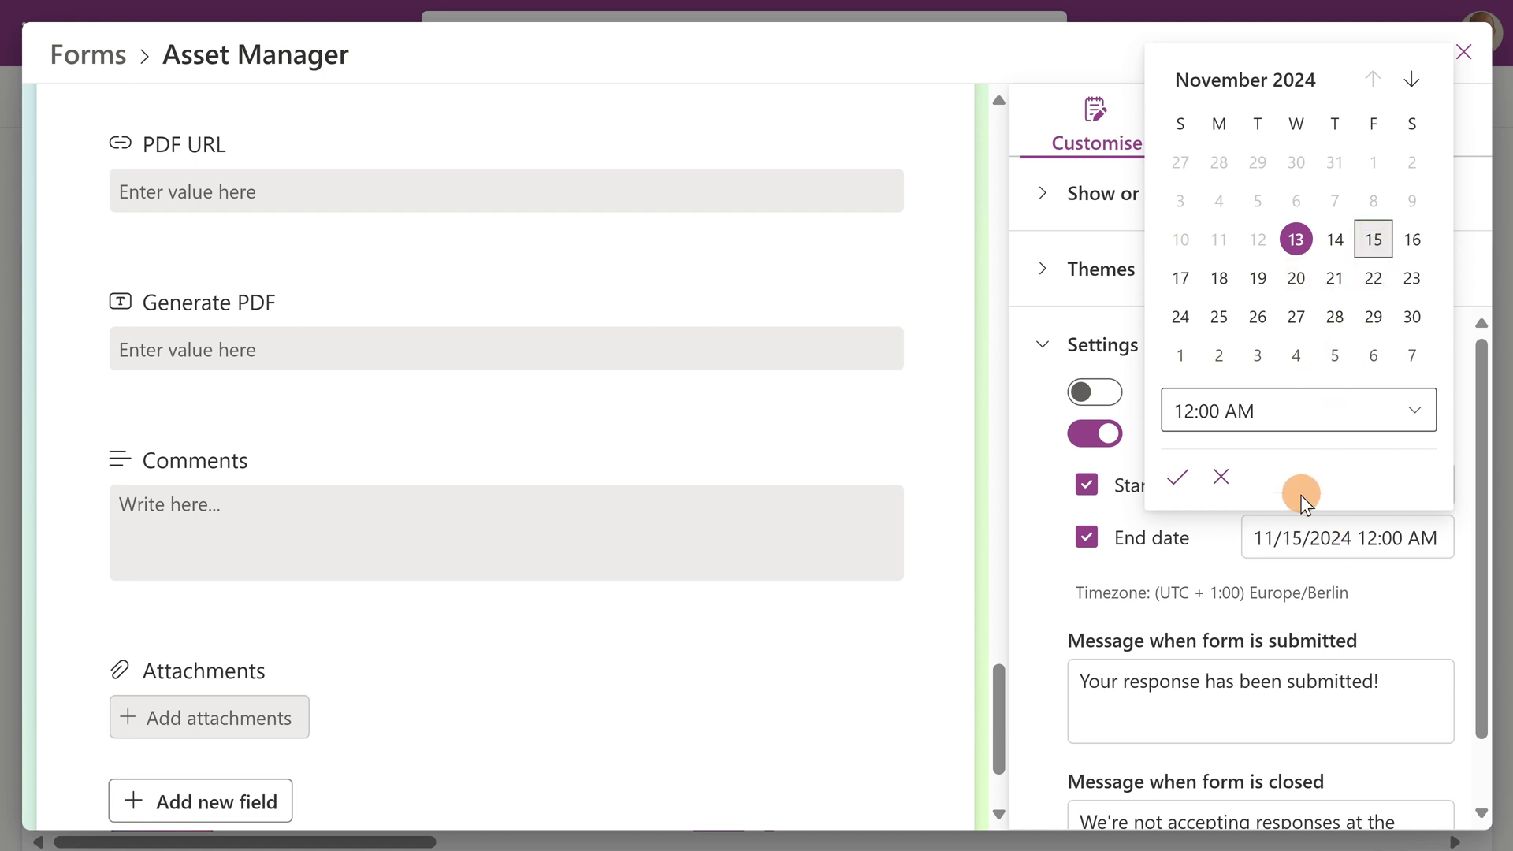
left_click(1177, 477)
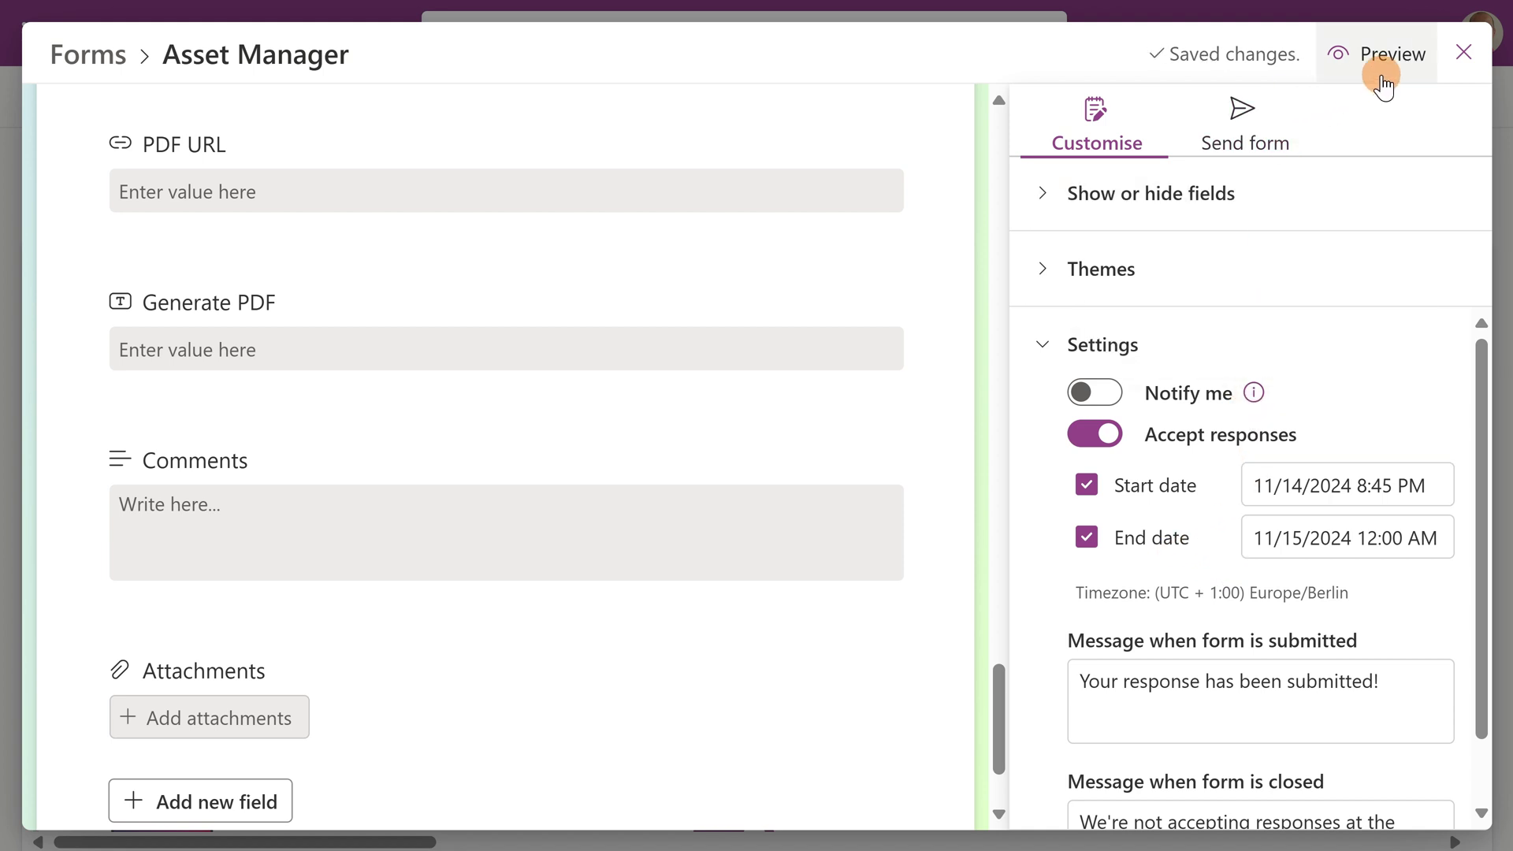
Copy the form's share link and load it full screen in a new browser tab
left_click(1252, 127)
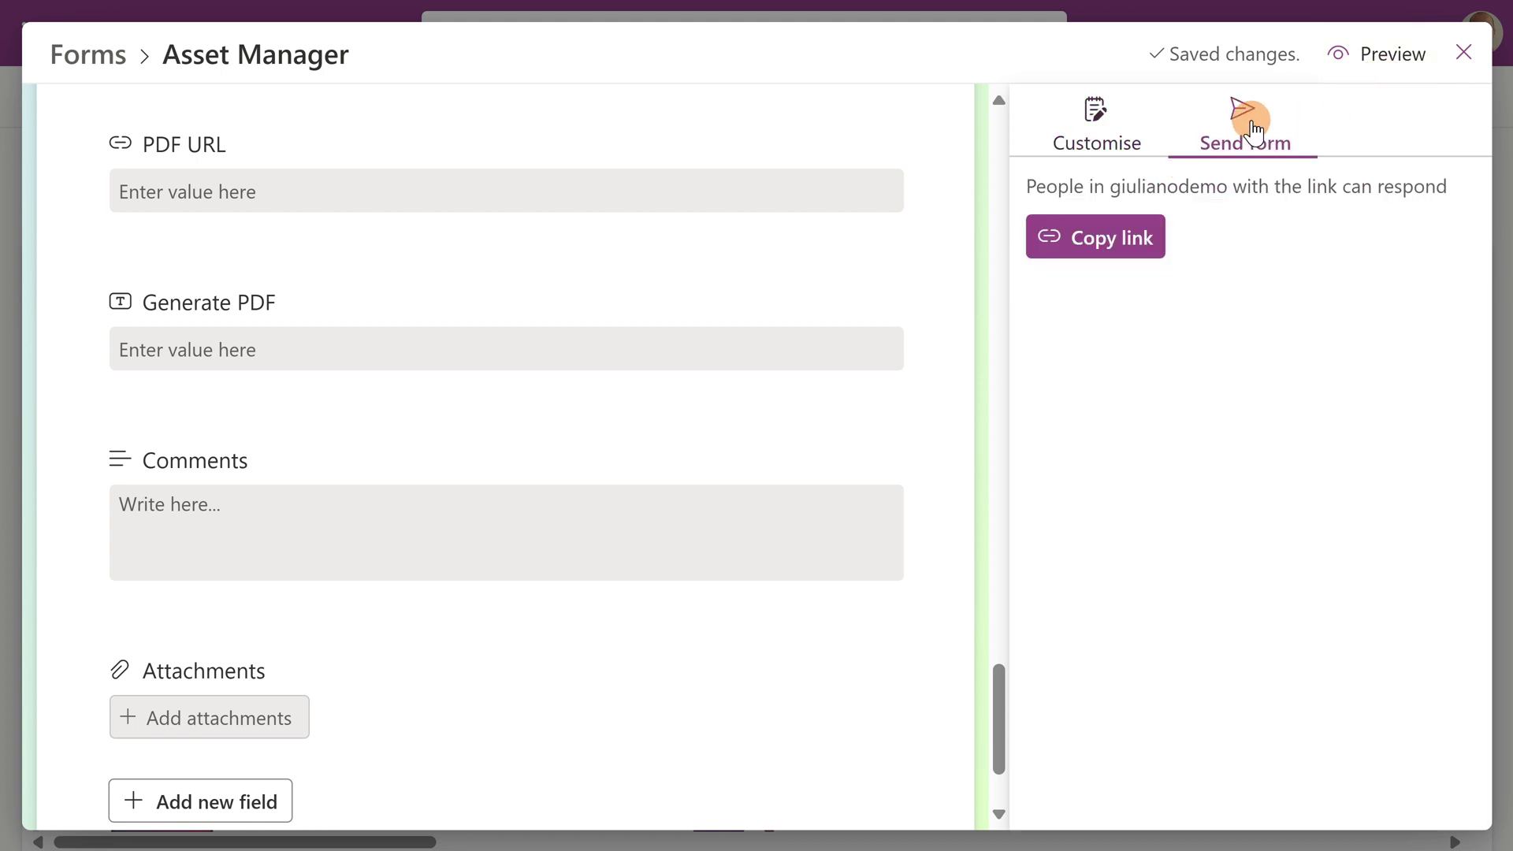
left_click(1132, 240)
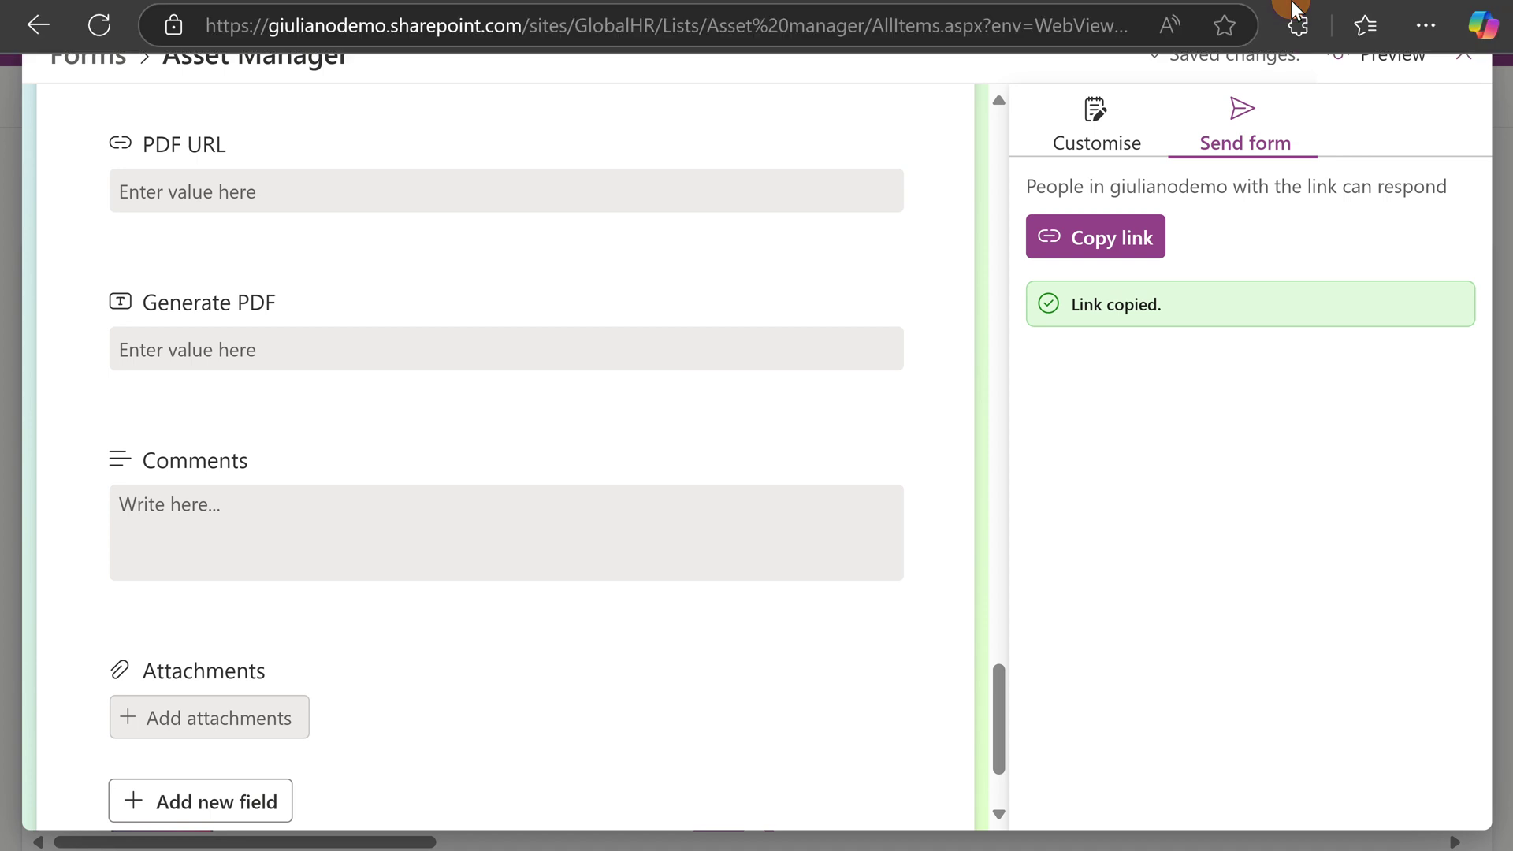
left_click(1244, 30)
type("https://giulianodemo.sharepoint.com/:l:/s/GlobalHR/FKrEEWXmhqxPufOYUz5I_BIBZcwF-eiVjyJzGrNjN5v4gg?nav=ZWU1ZDBiMzYtZDA2MC00YWIzLWE4YjUtY2VmMDU3OWM1NzE3")
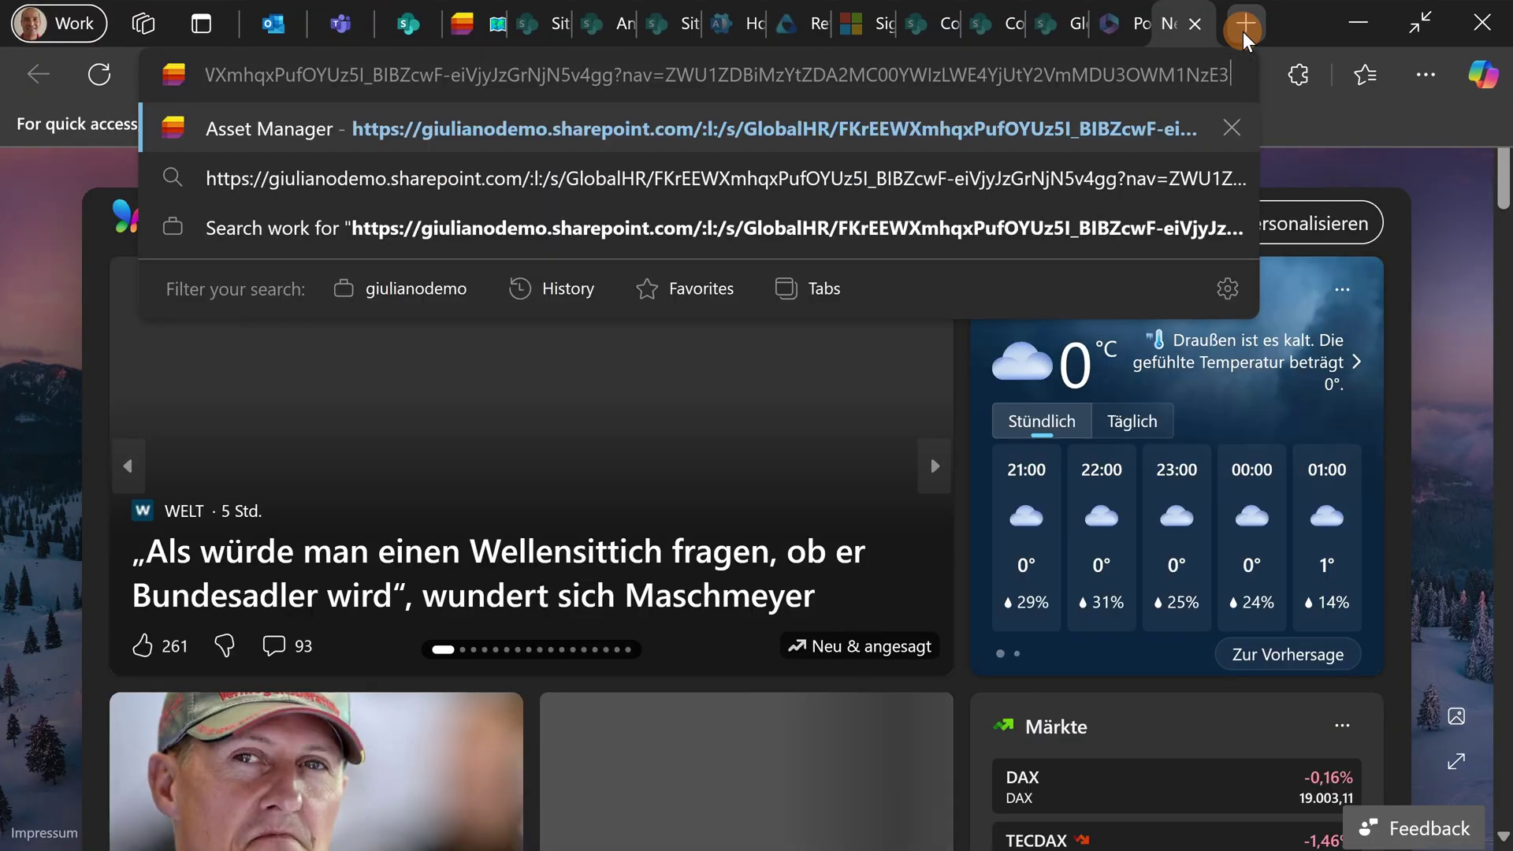
key("Return")
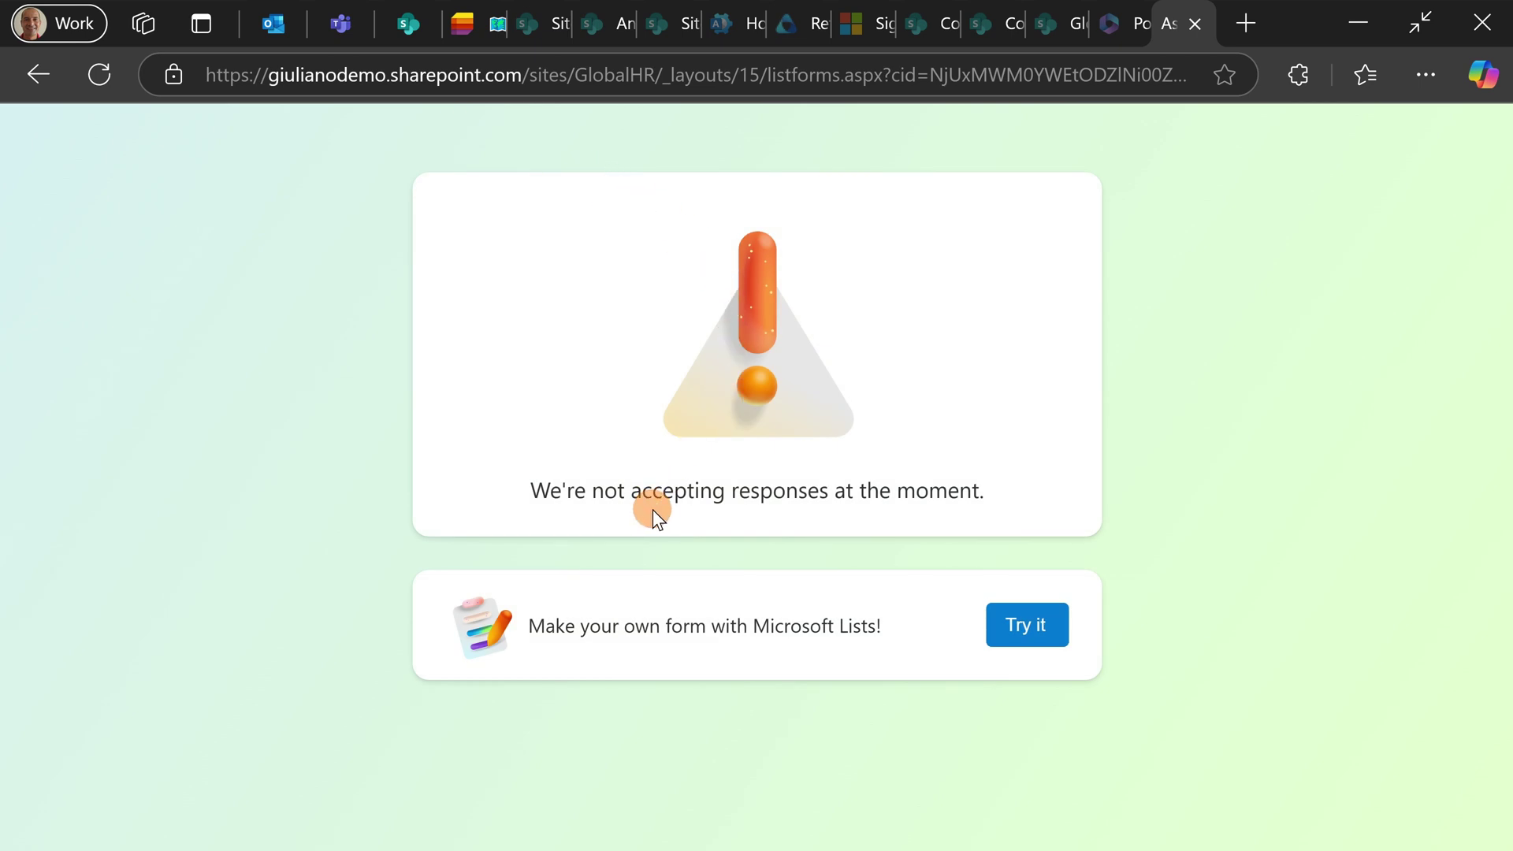
key("F11")
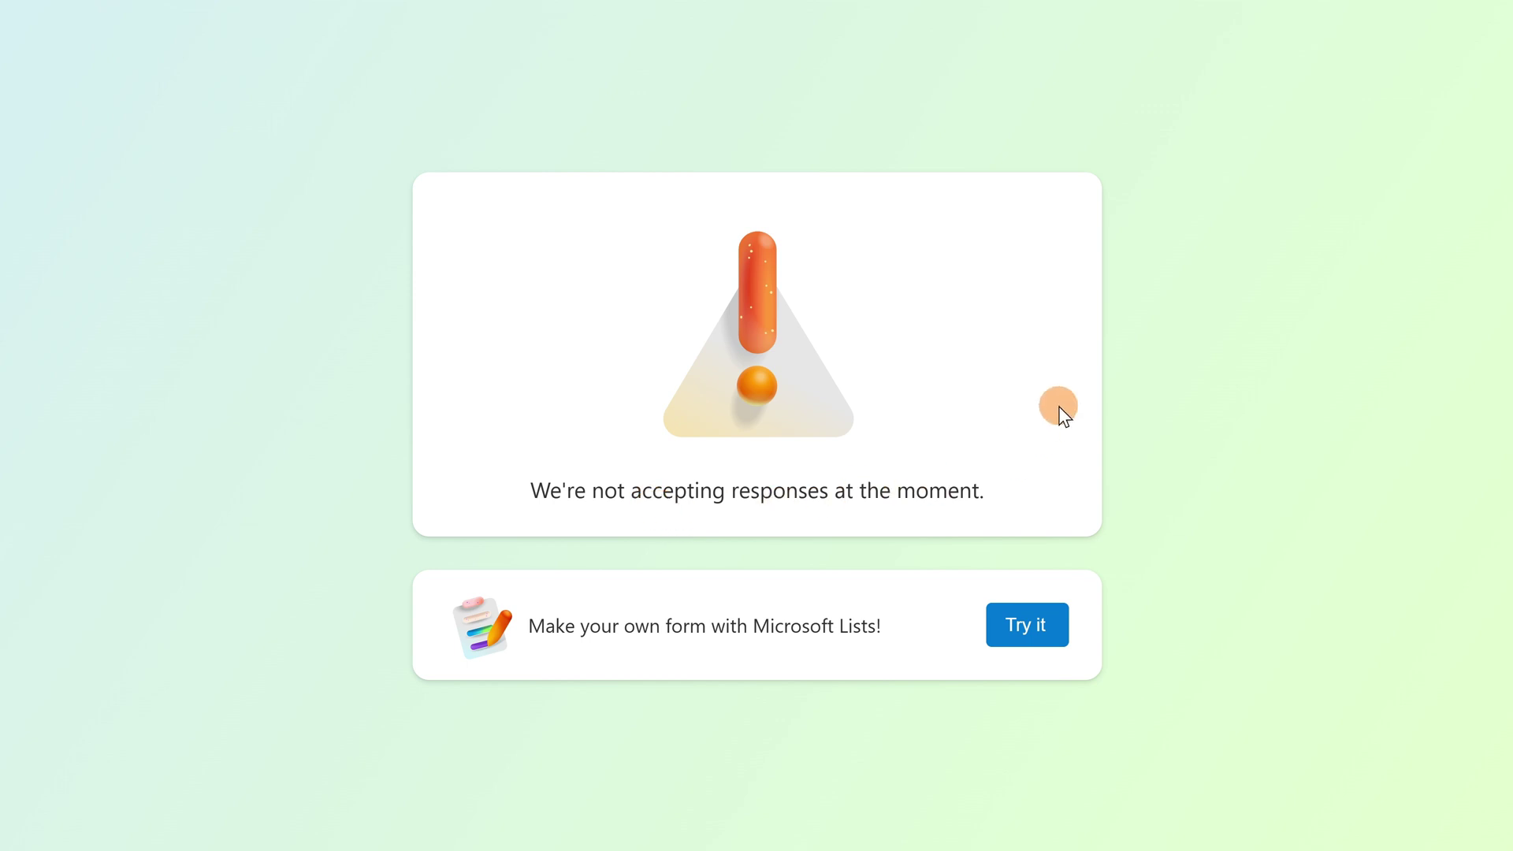
mouse_move(1121, 24)
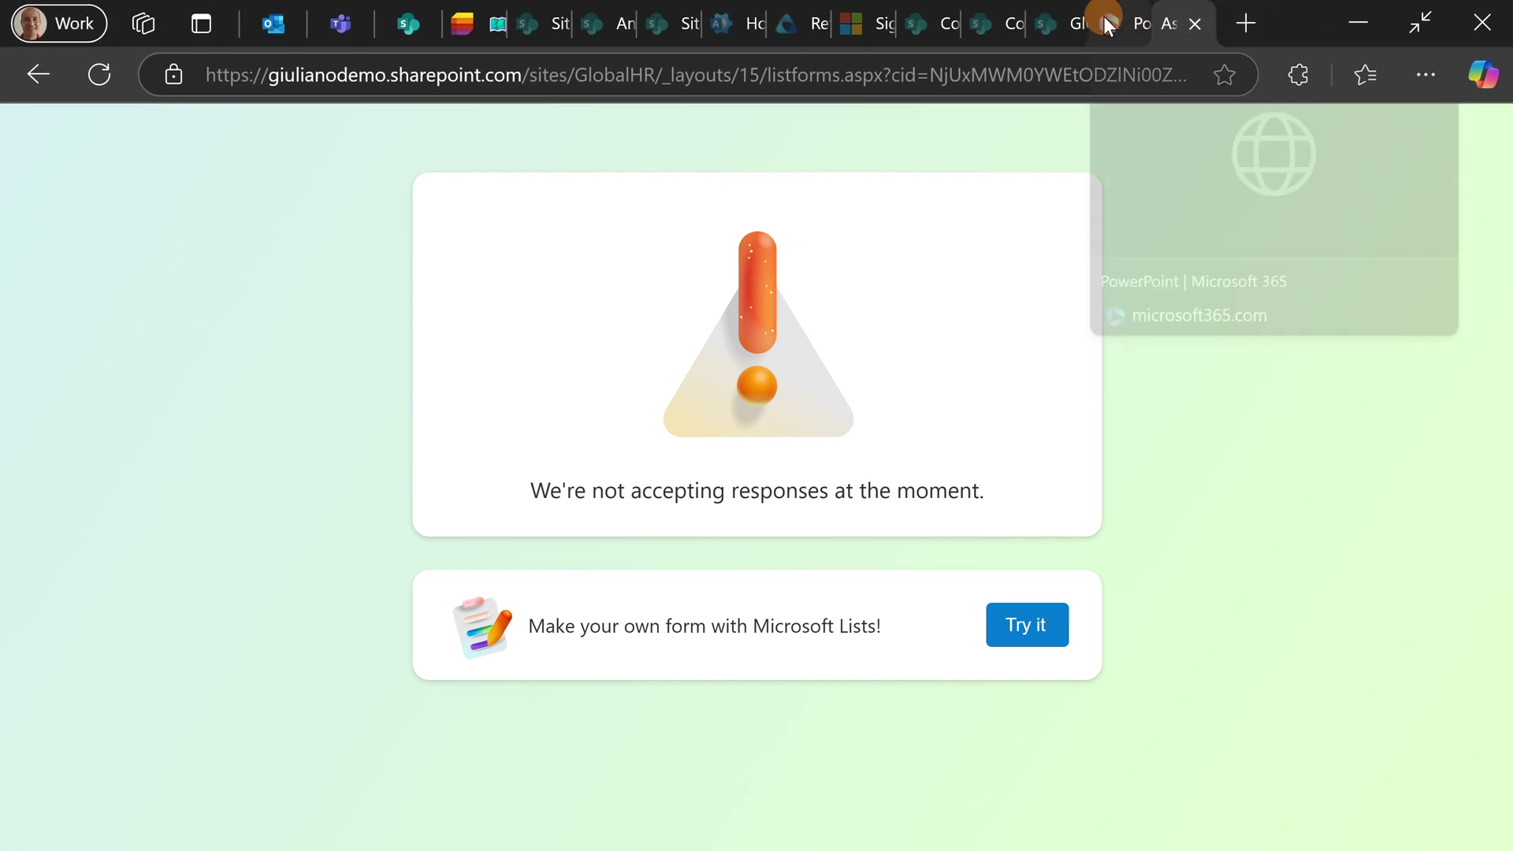
Move the form's start date to November 12, 2024 and copy its share link again
left_click(461, 24)
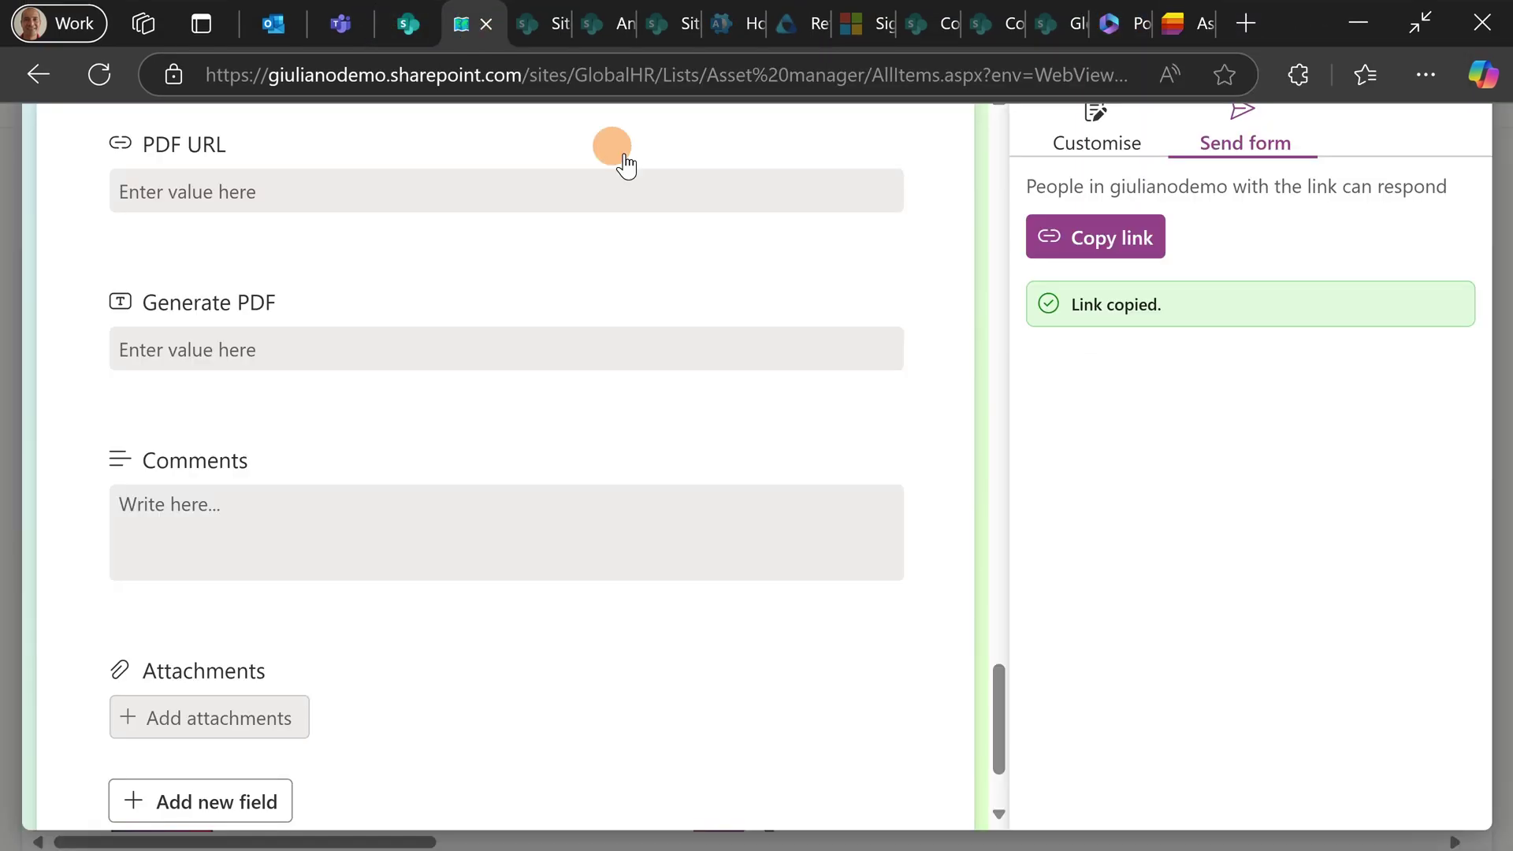
left_click(1112, 154)
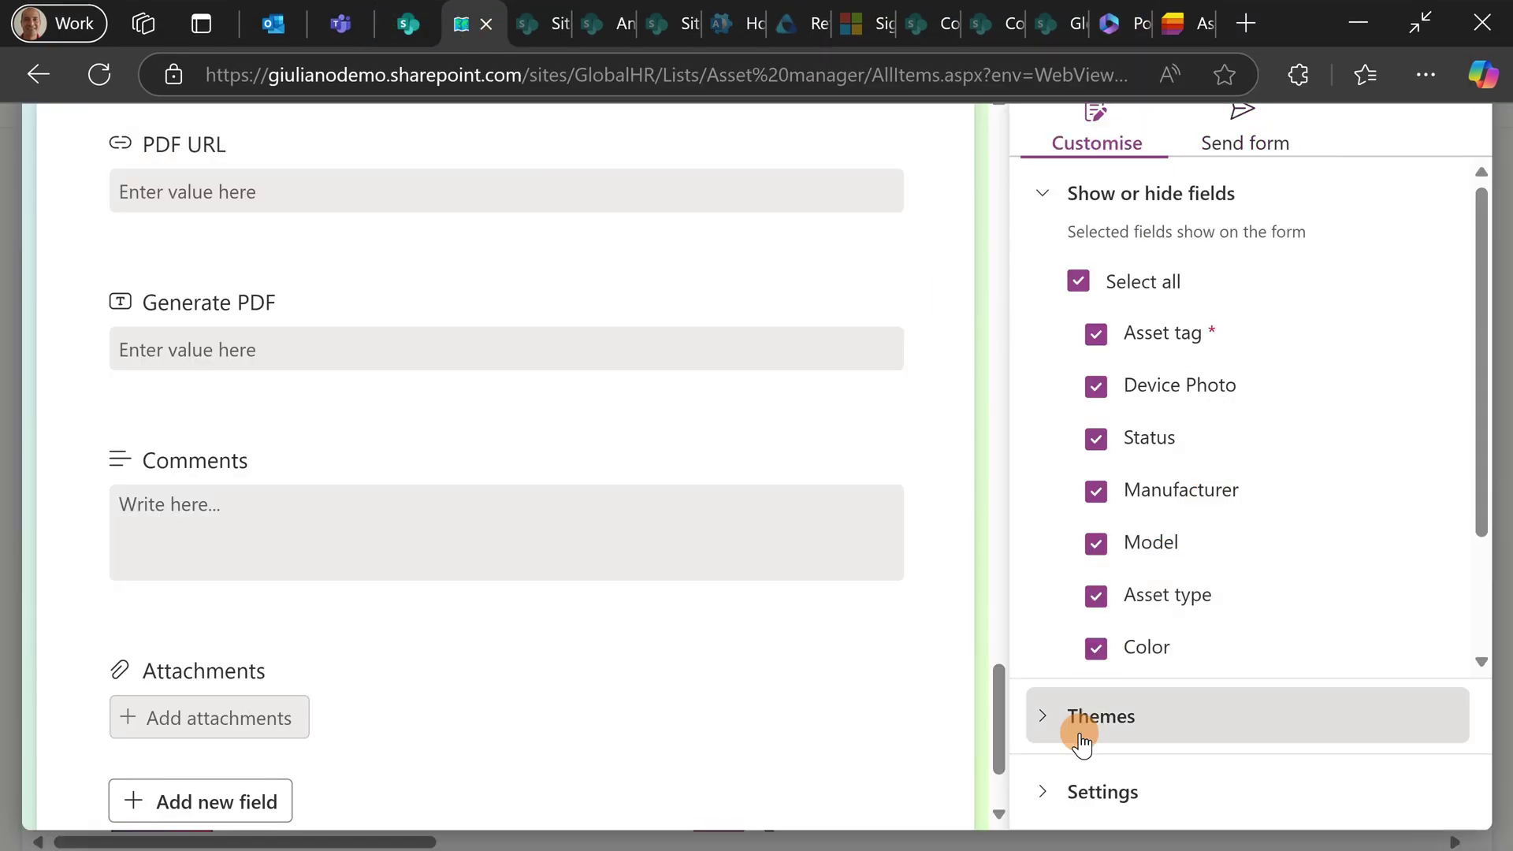
scroll(1077, 729, "down", 2)
left_click(1083, 791)
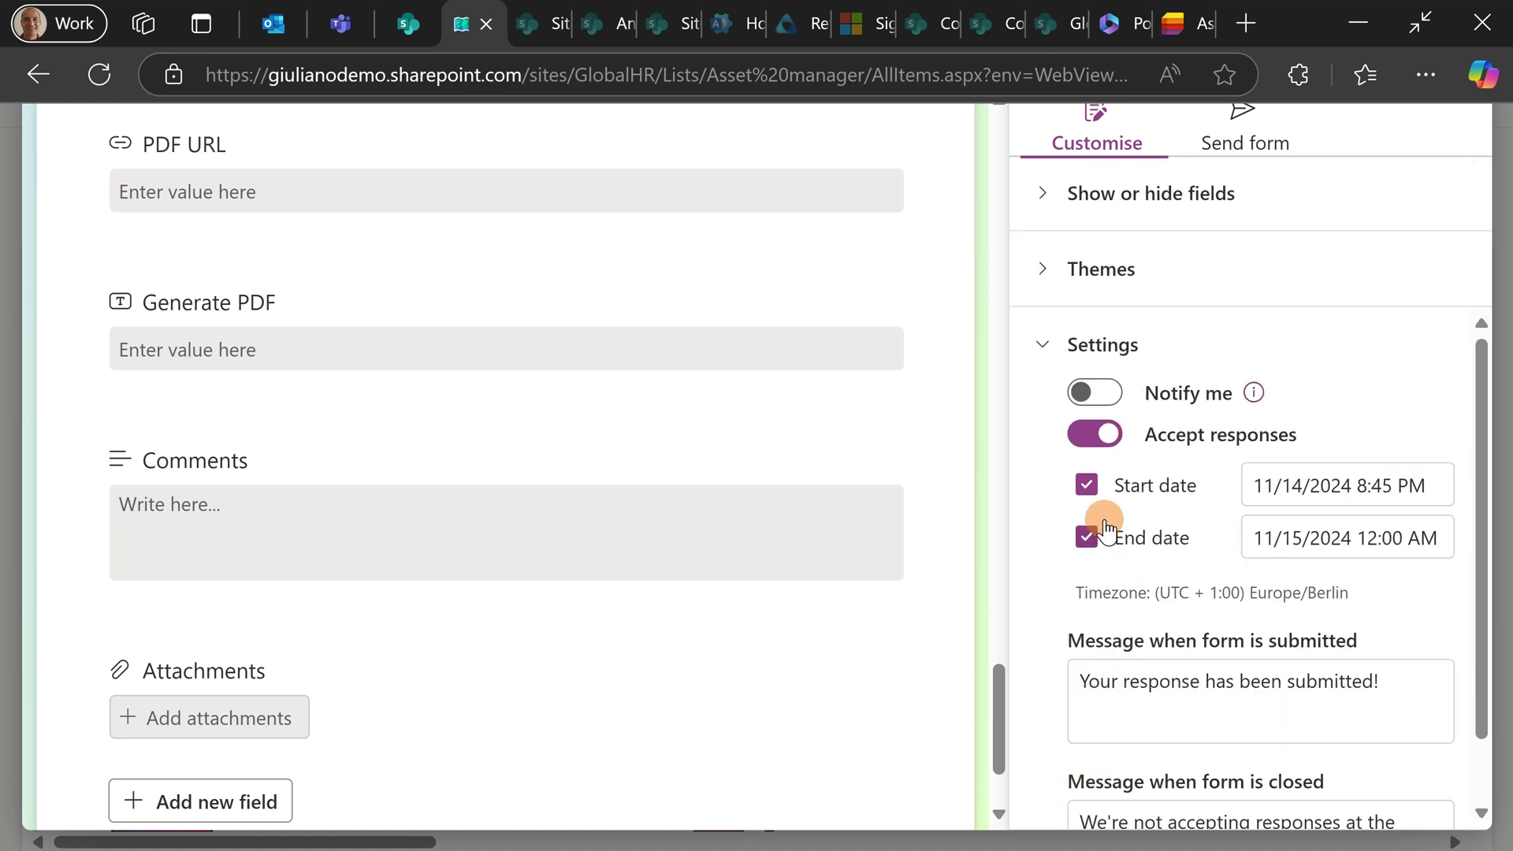
left_click(1270, 483)
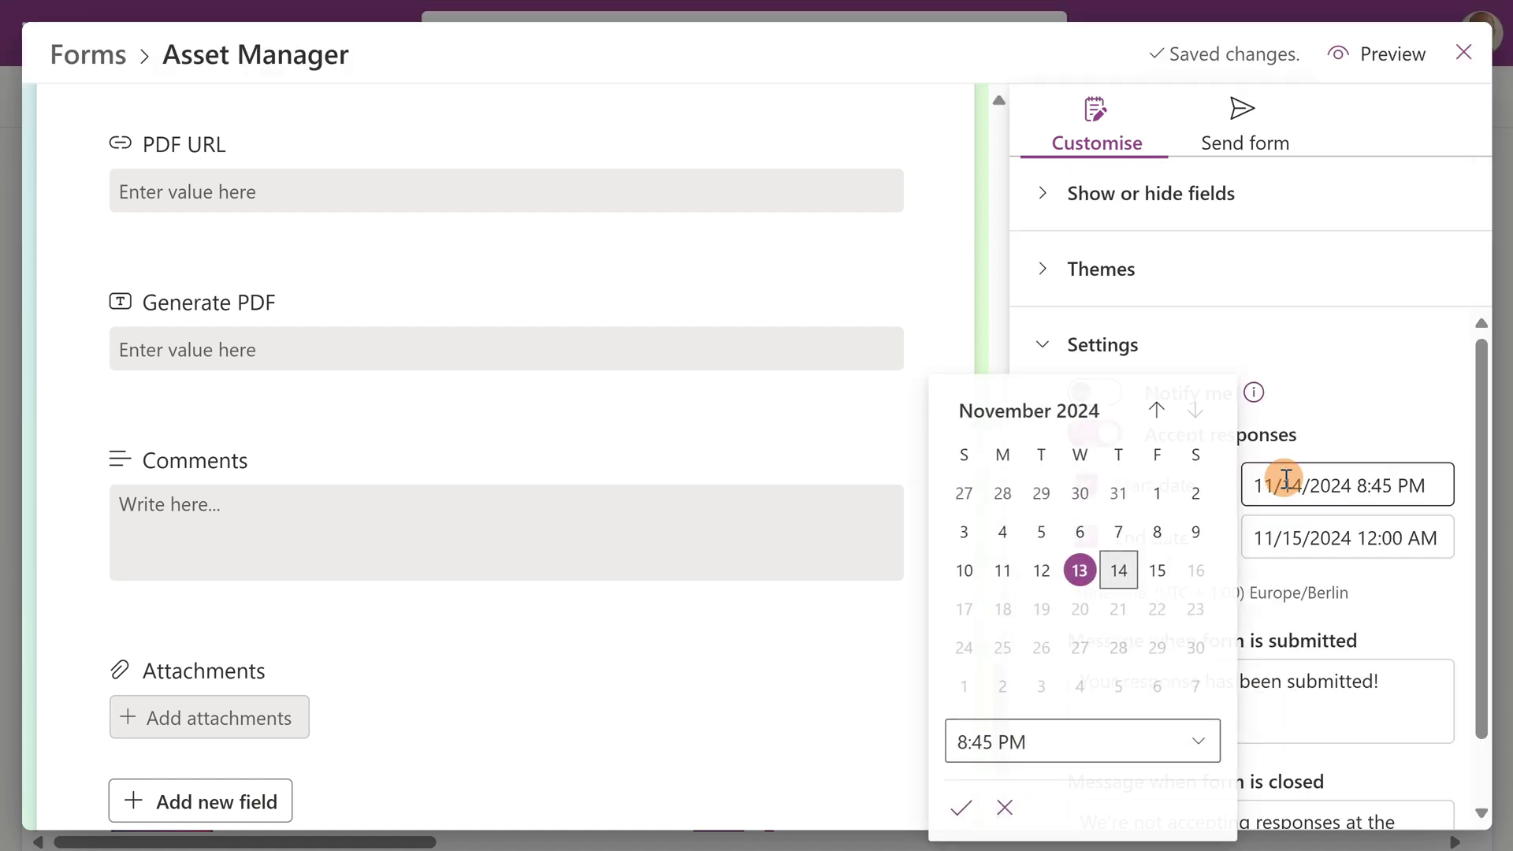
left_click(1041, 573)
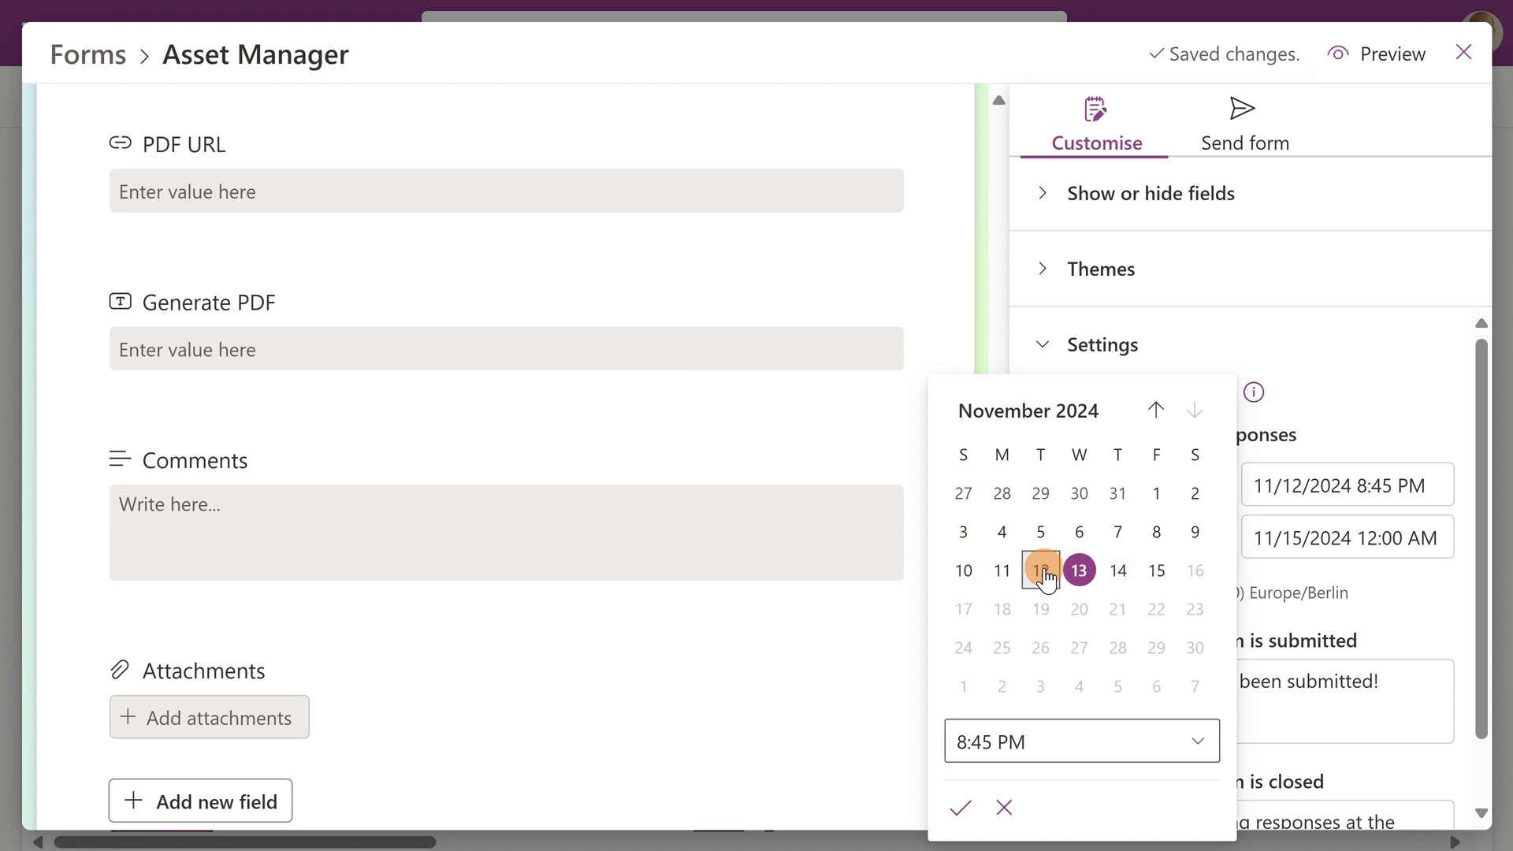
left_click(959, 807)
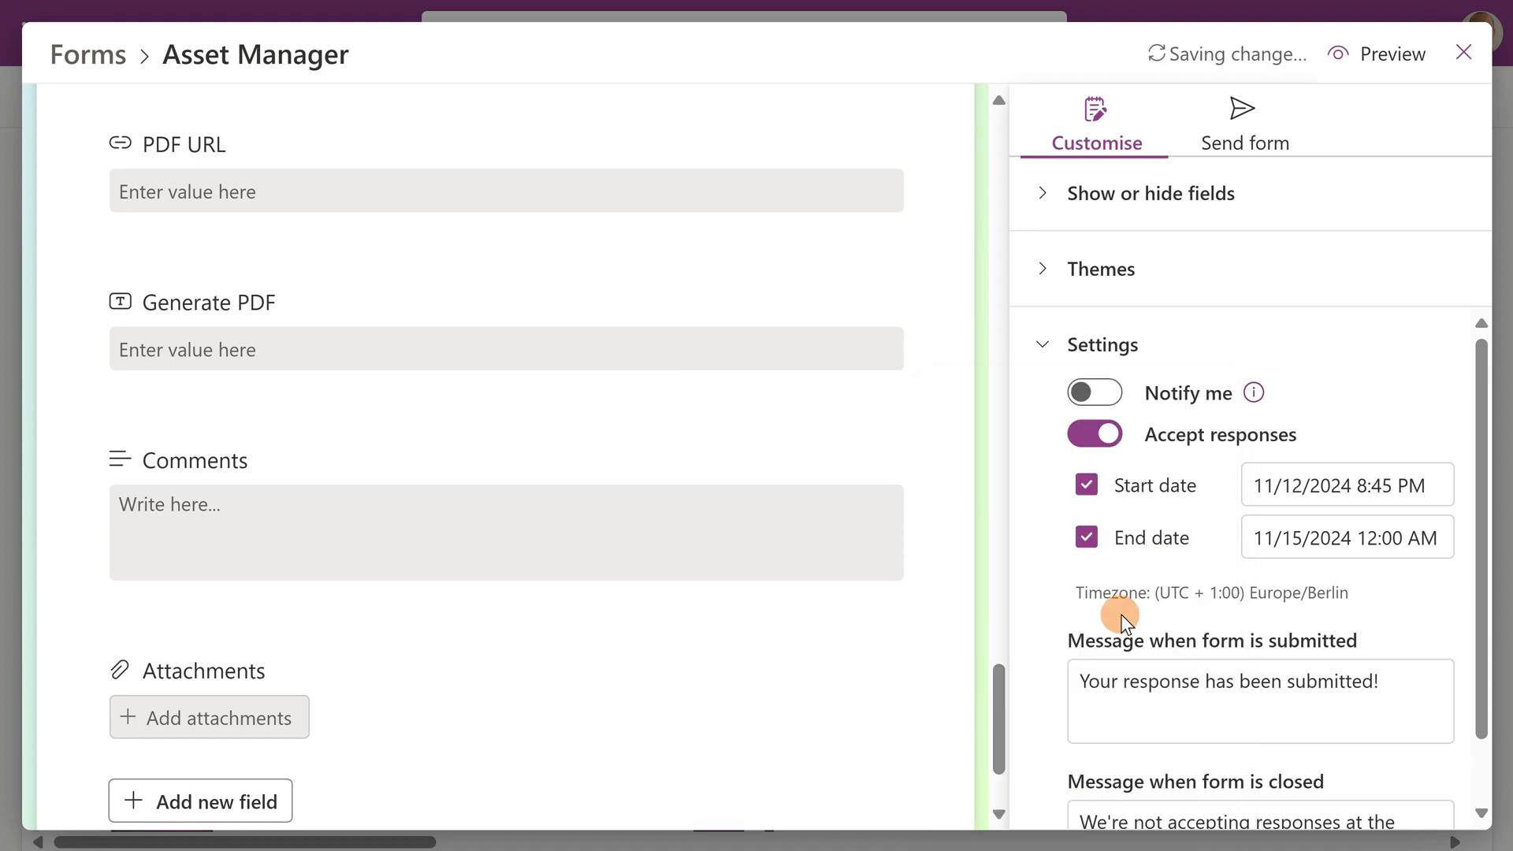
left_click(1258, 144)
left_click(1145, 240)
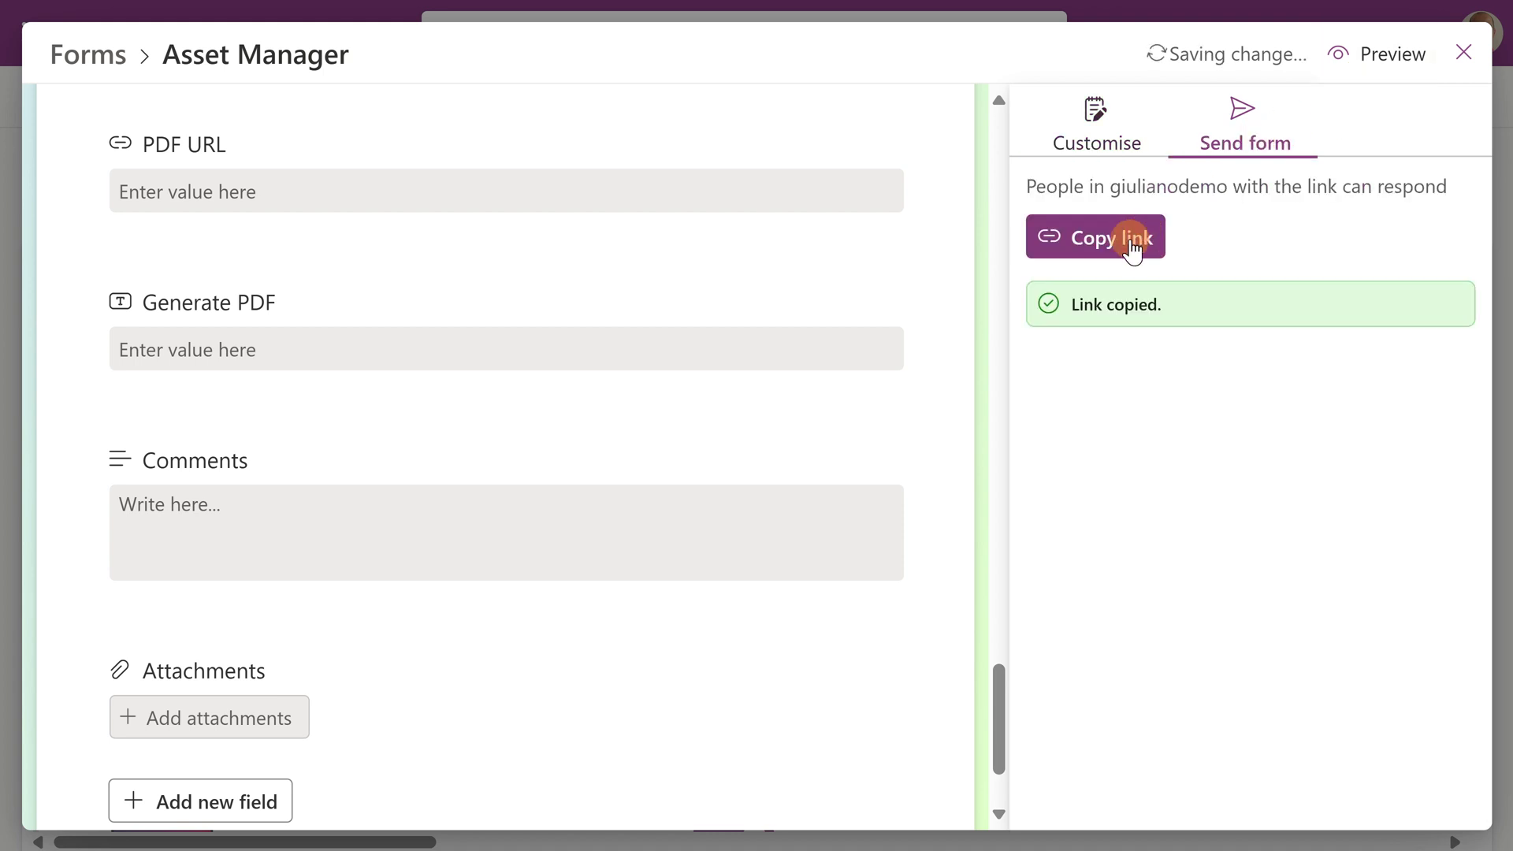
Load the copied form link full screen in a new browser tab
left_click(1245, 28)
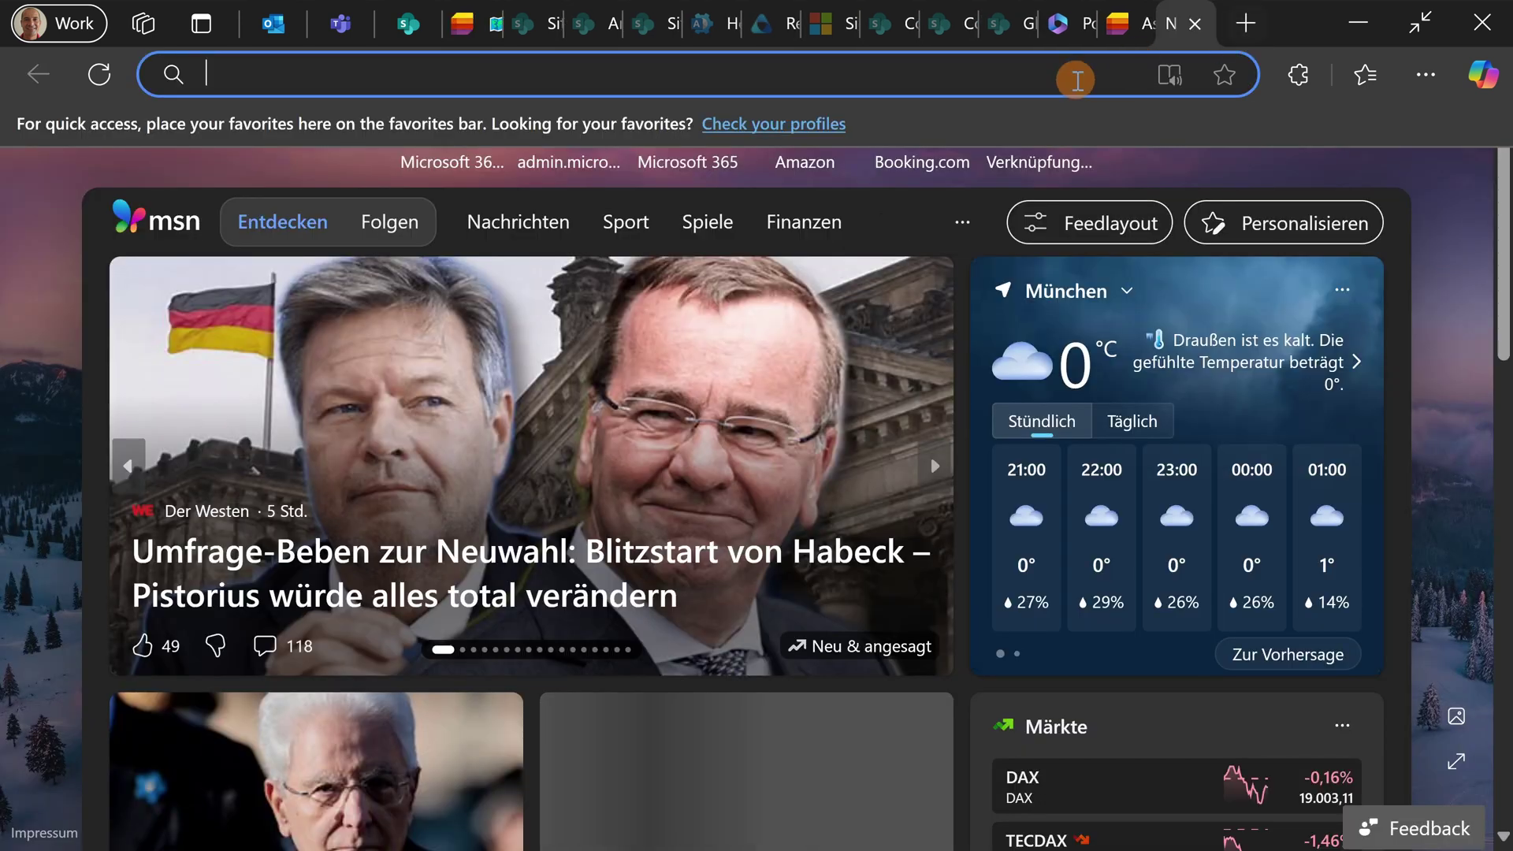
key("ctrl+v")
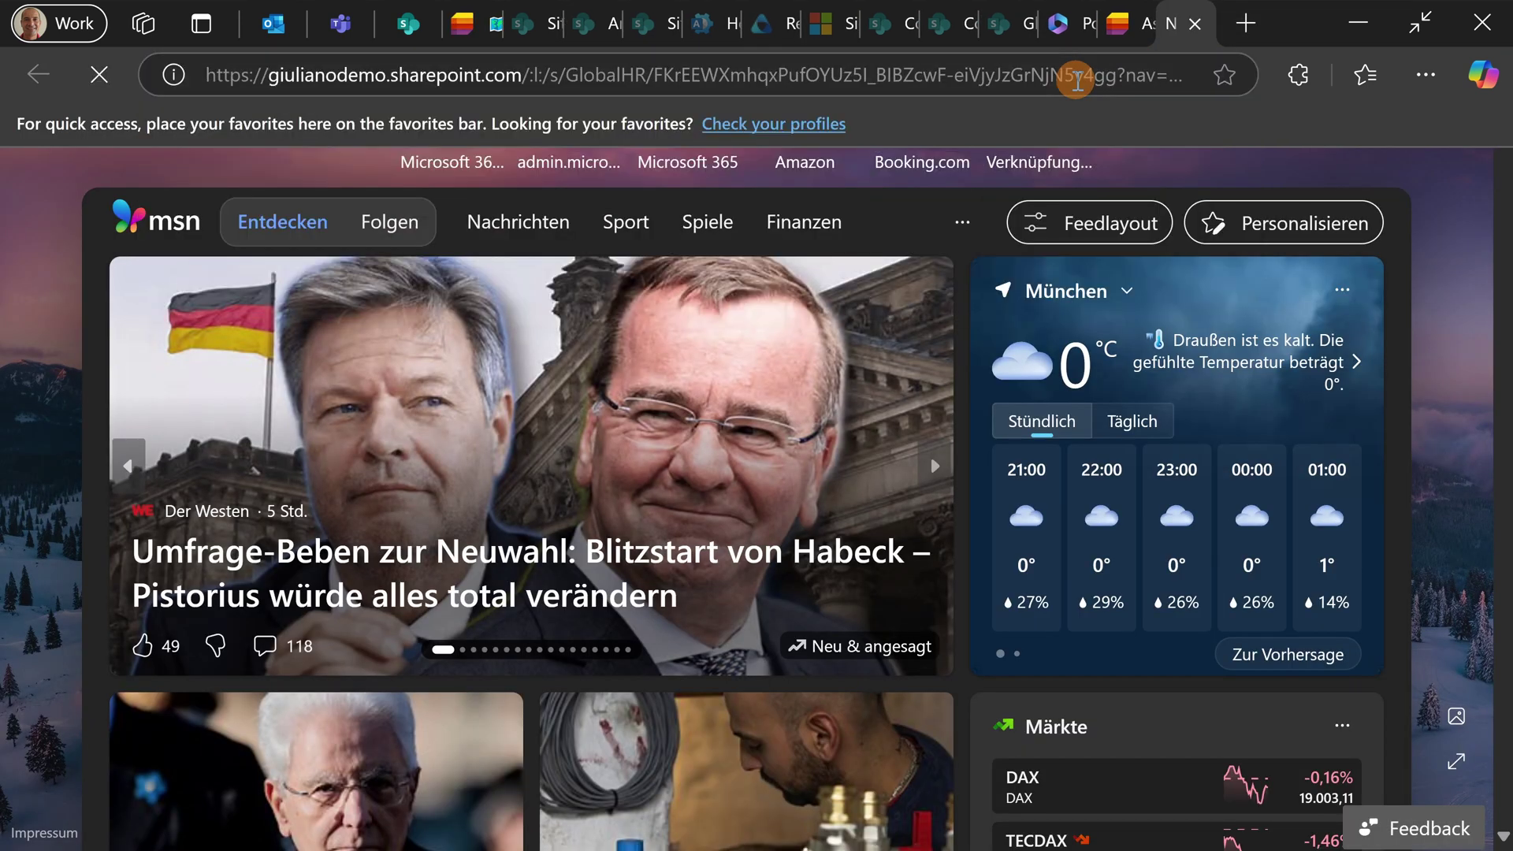
left_click(1077, 79)
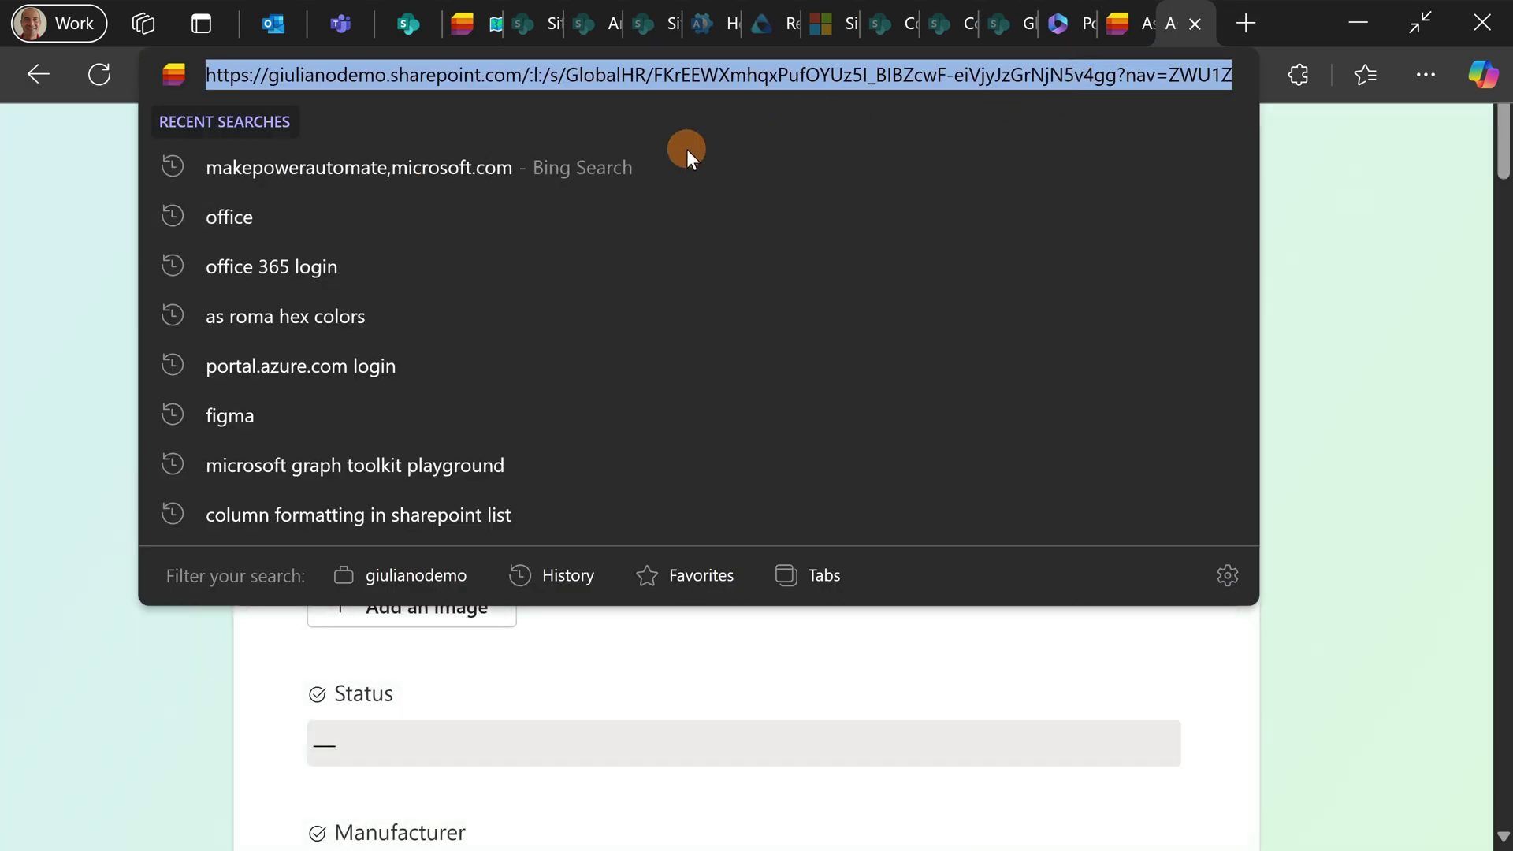
key("F11")
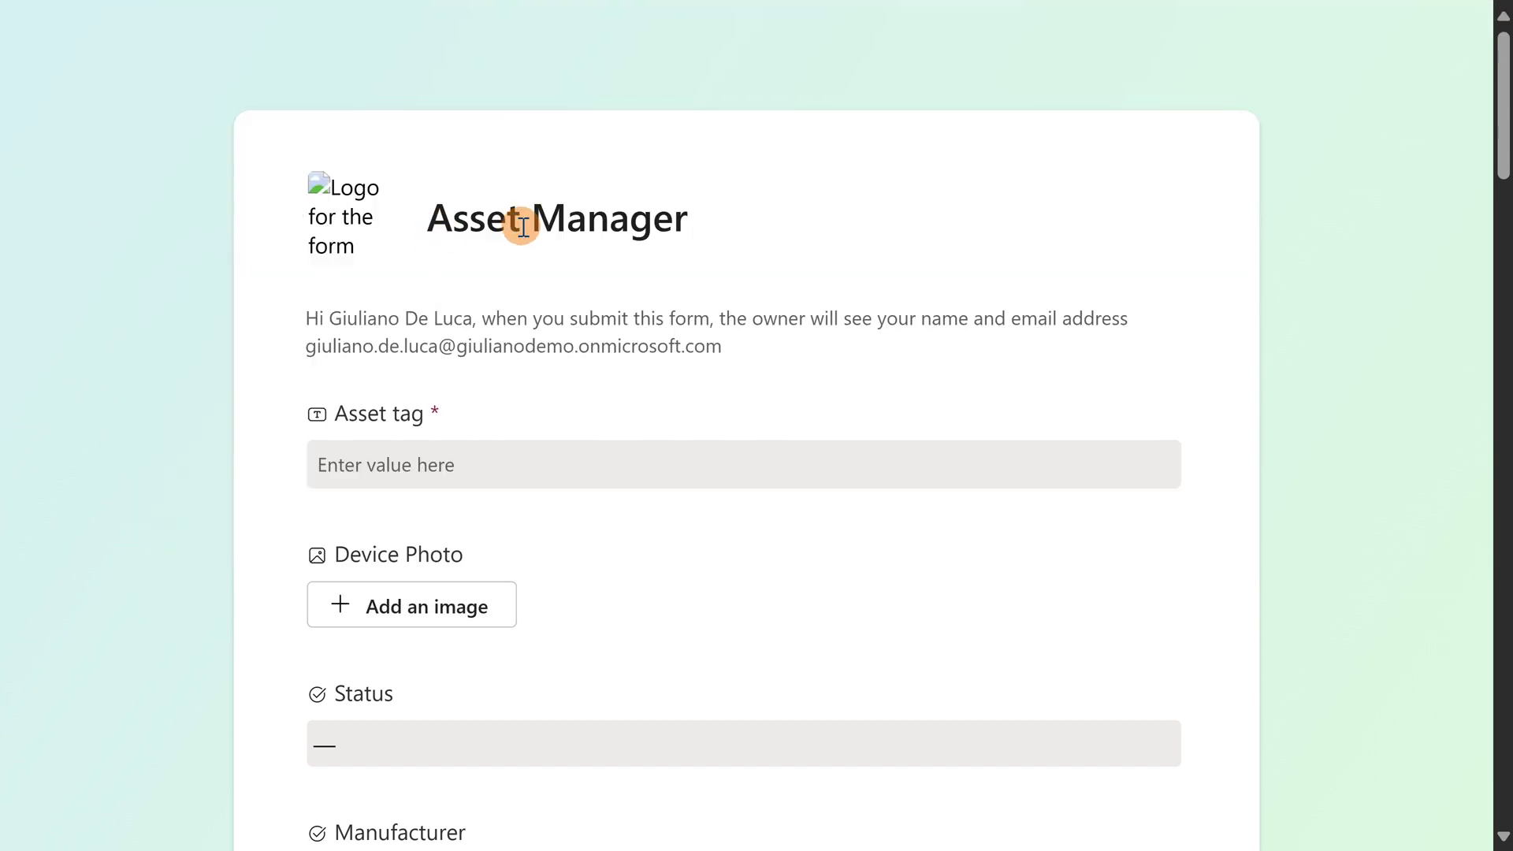
Scroll through the form's fields down to Attachments and Submit
scroll(676, 349, "down", 5)
scroll(686, 290, "down", 3)
scroll(685, 260, "down", 3)
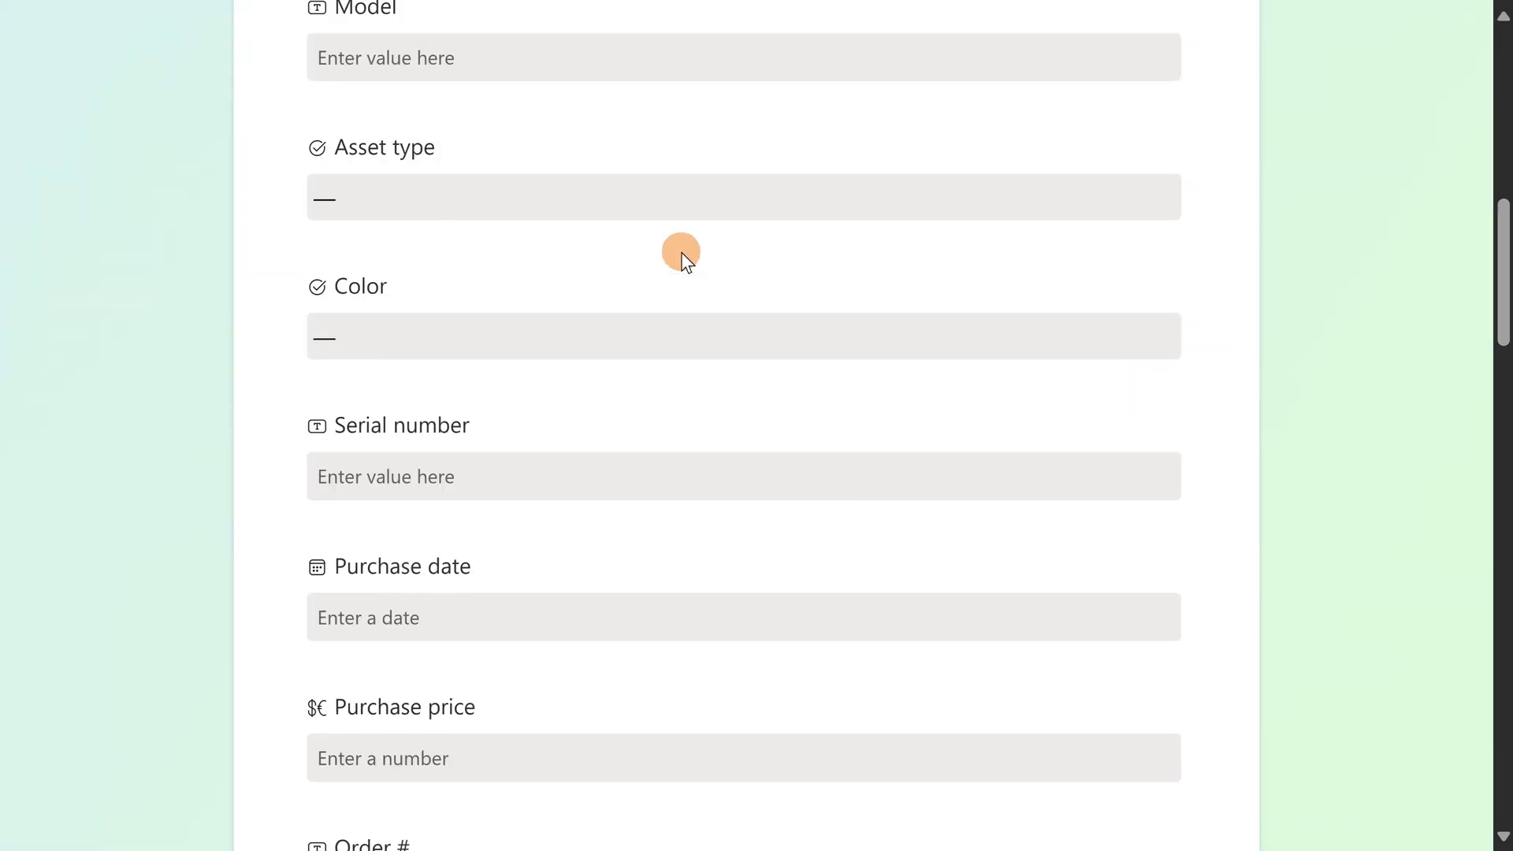
scroll(682, 256, "up", 5)
scroll(589, 281, "down", 2)
scroll(595, 257, "down", 1)
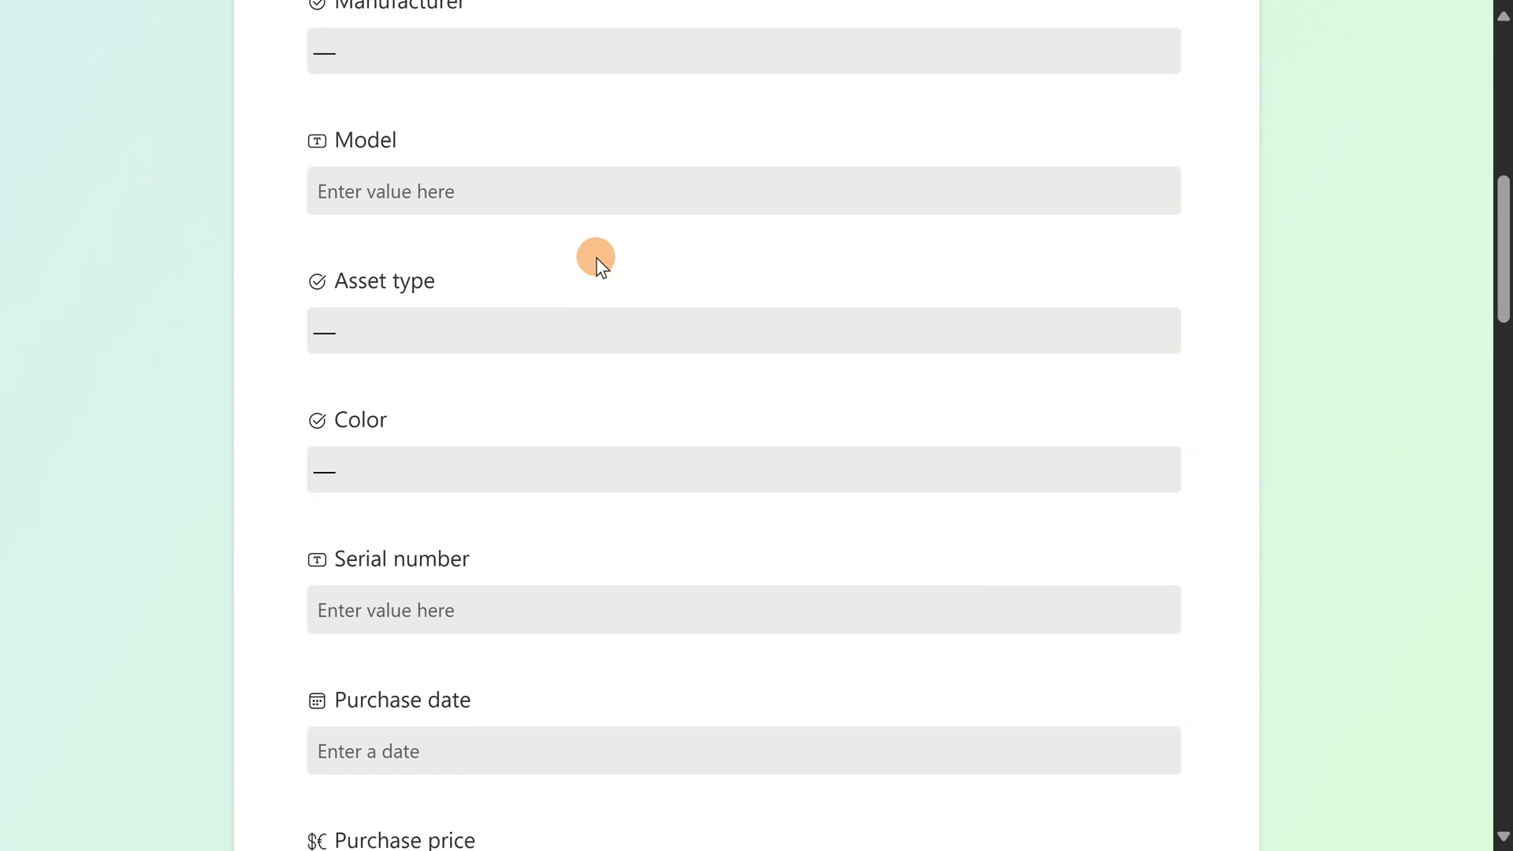
scroll(597, 258, "down", 2)
scroll(596, 259, "up", 5)
scroll(601, 260, "up", 1)
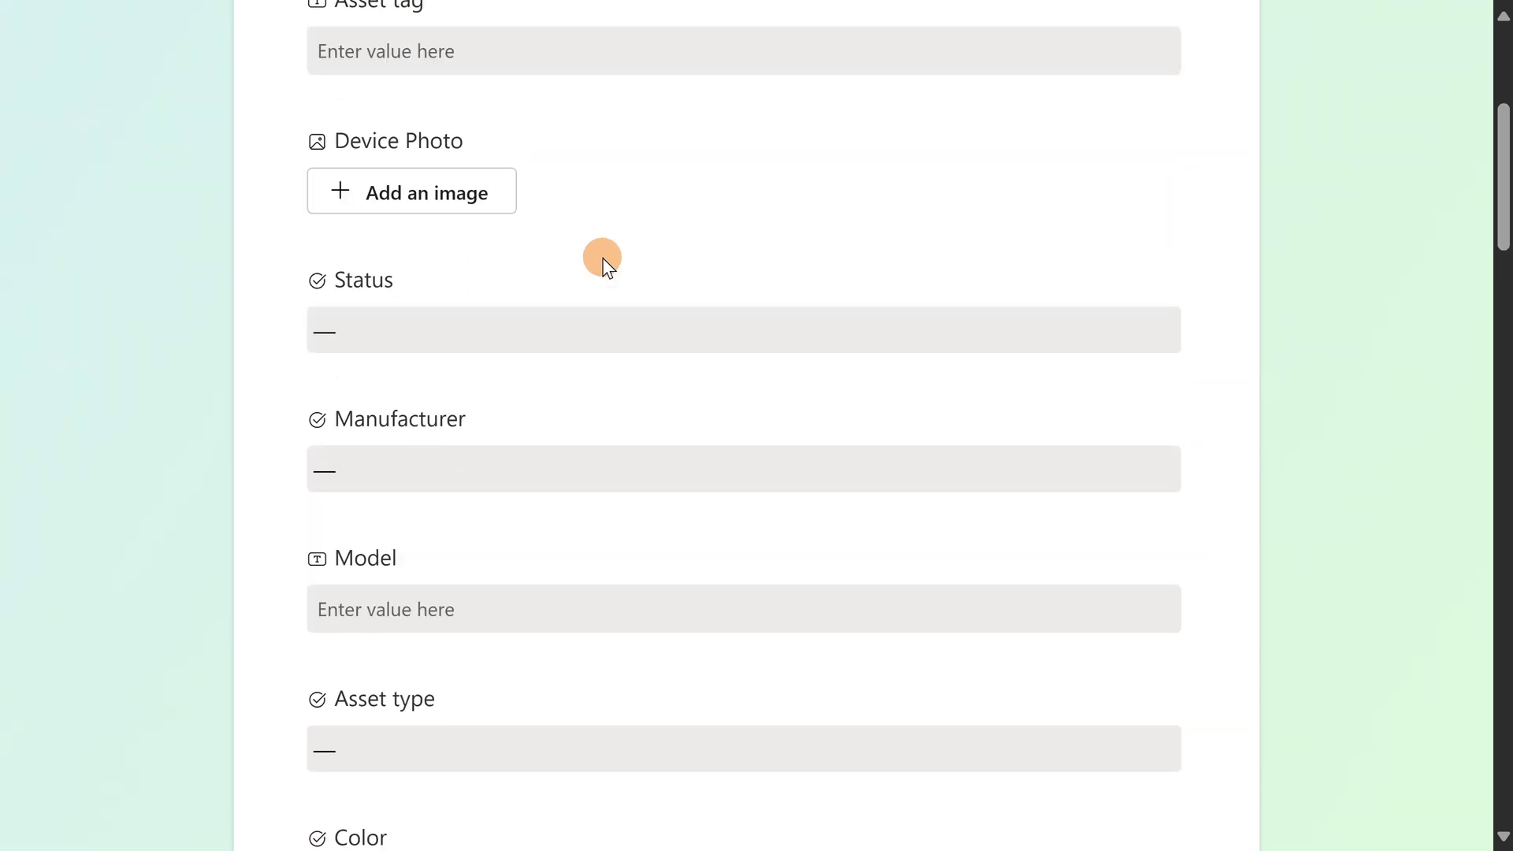
scroll(612, 260, "up", 1)
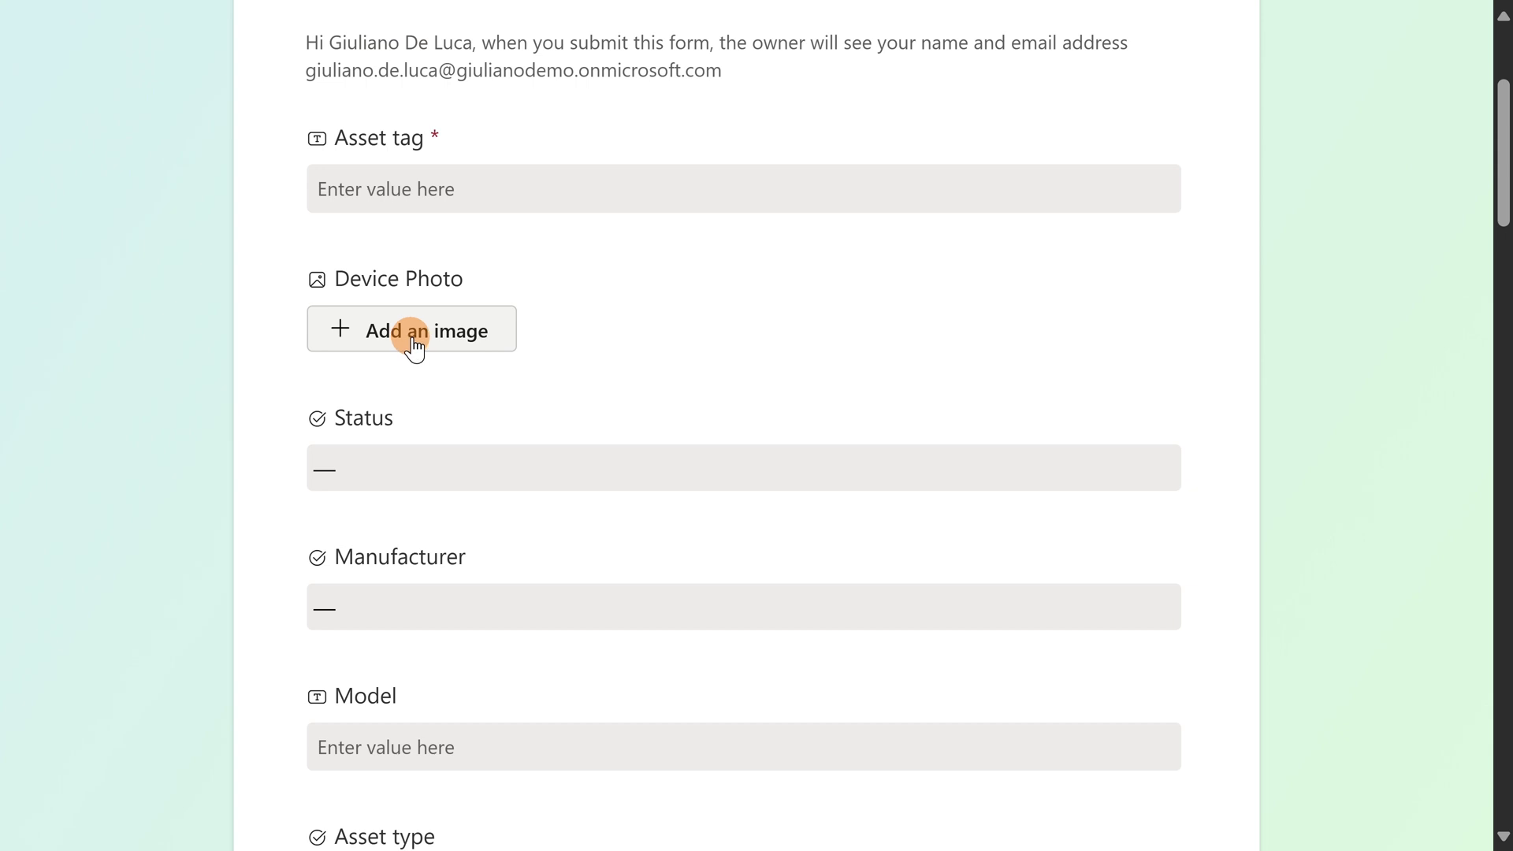
scroll(441, 346, "down", 10)
scroll(457, 362, "down", 15)
scroll(449, 382, "down", 15)
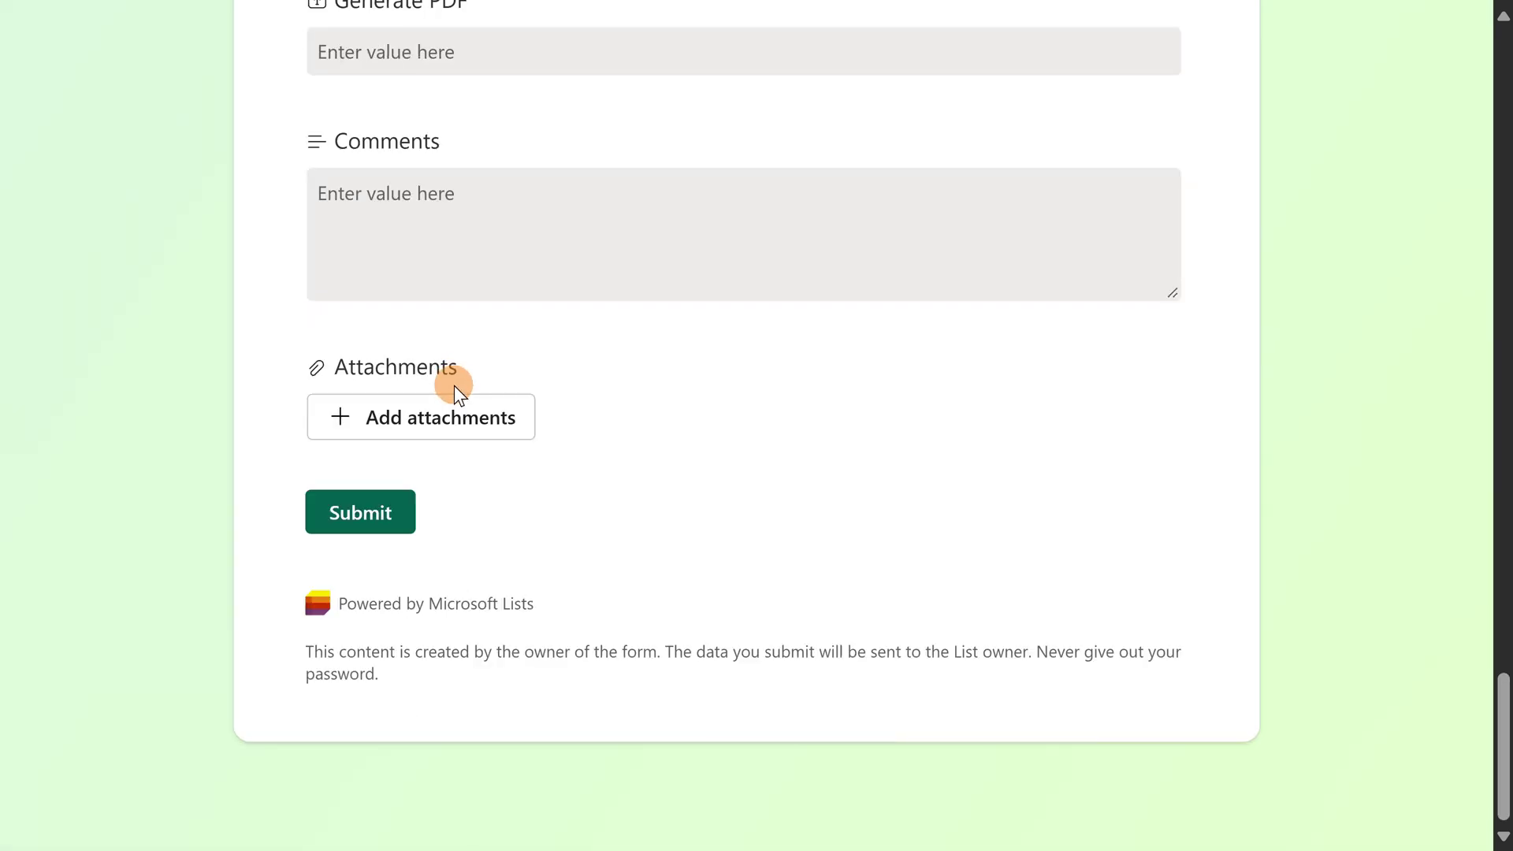
Attach Signature.png and try submitting, which flags the blank required Asset tag
left_click(413, 426)
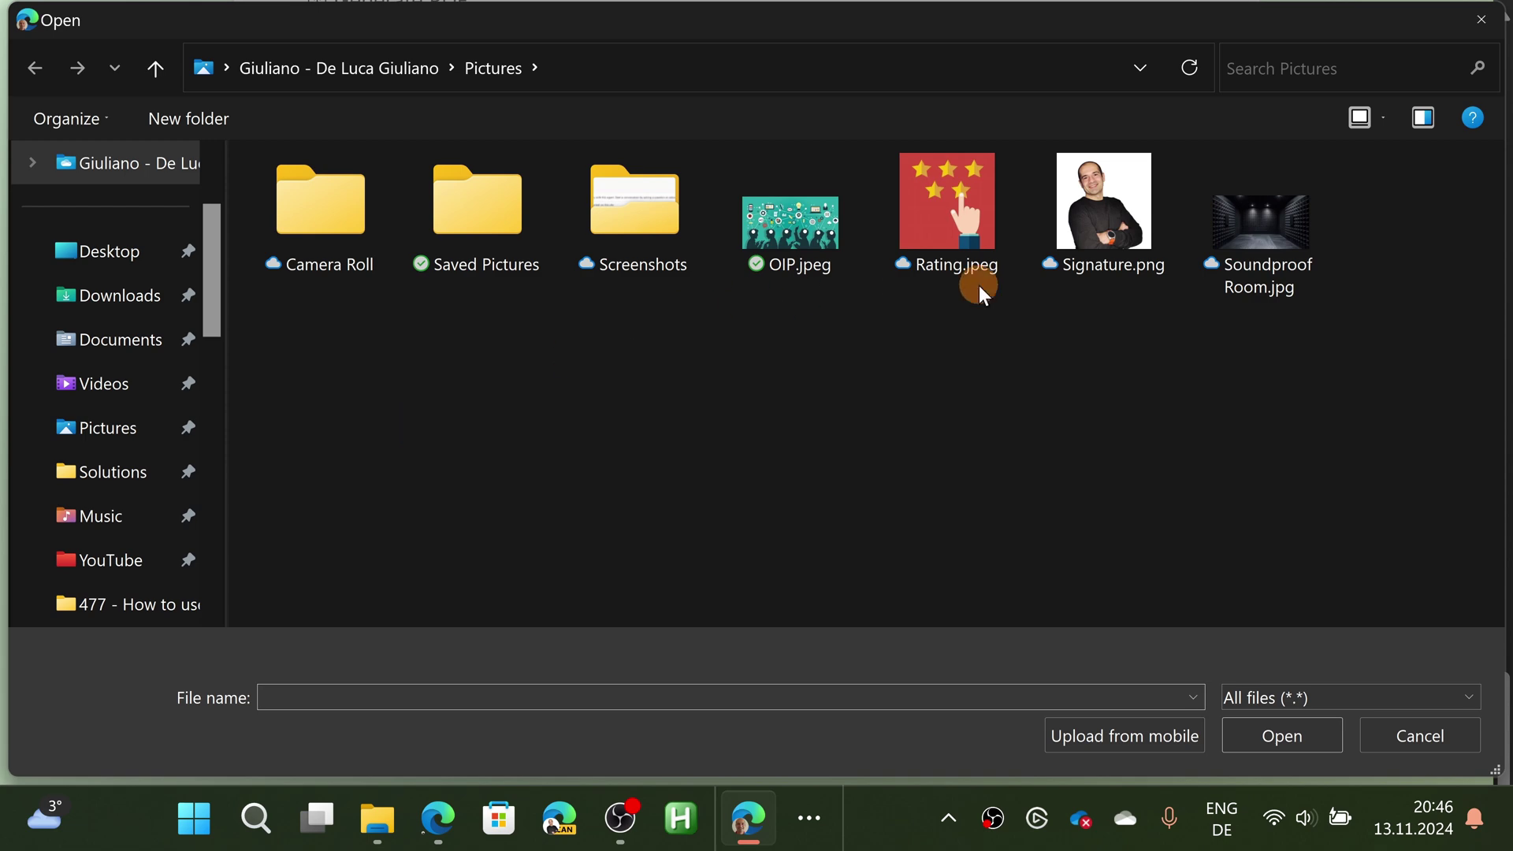
left_click(1098, 224)
left_click(1300, 744)
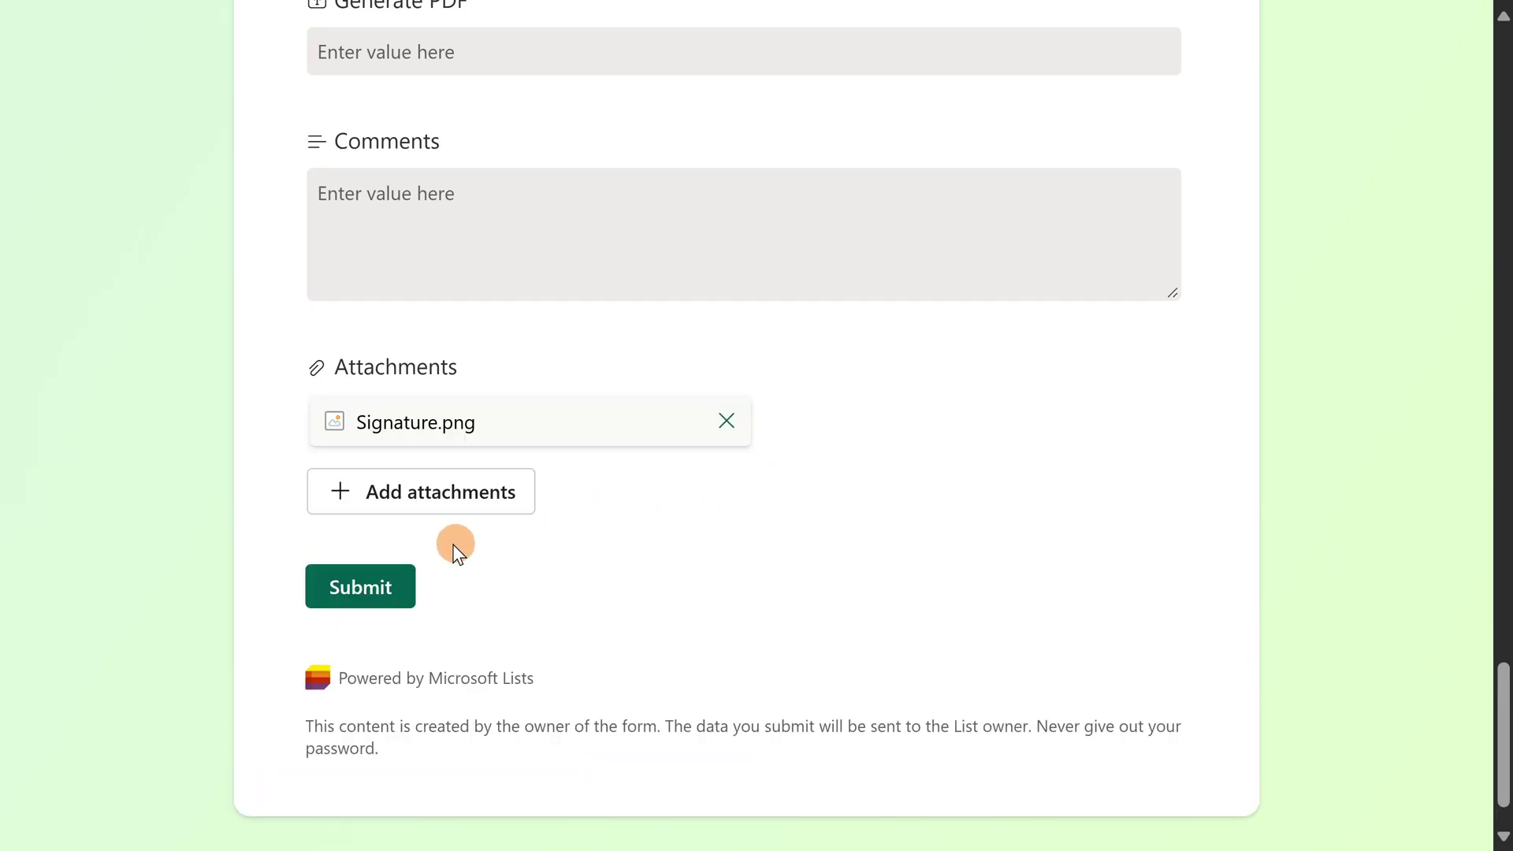
left_click(352, 606)
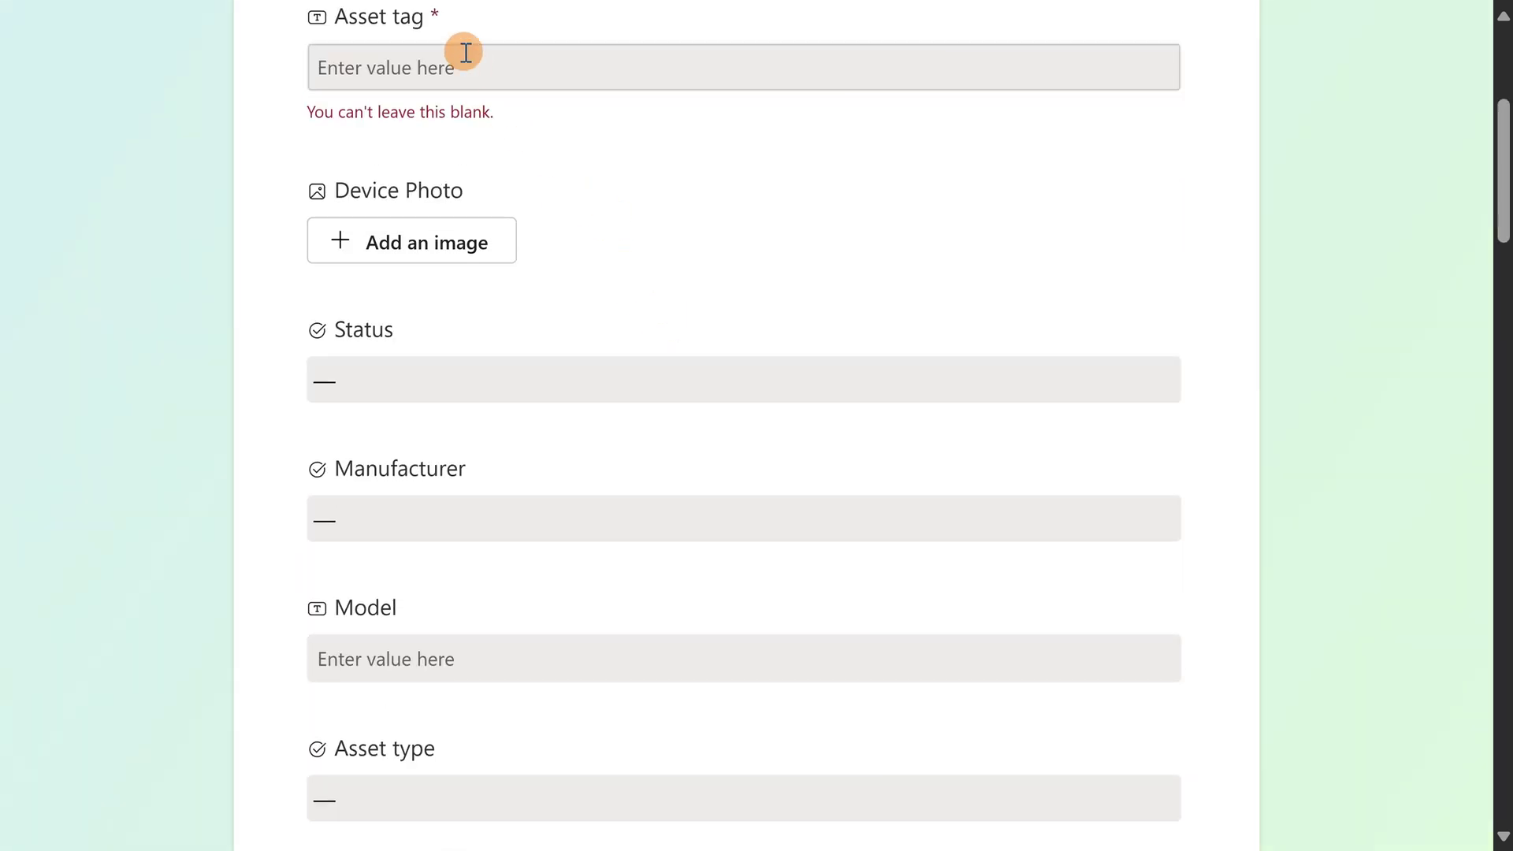